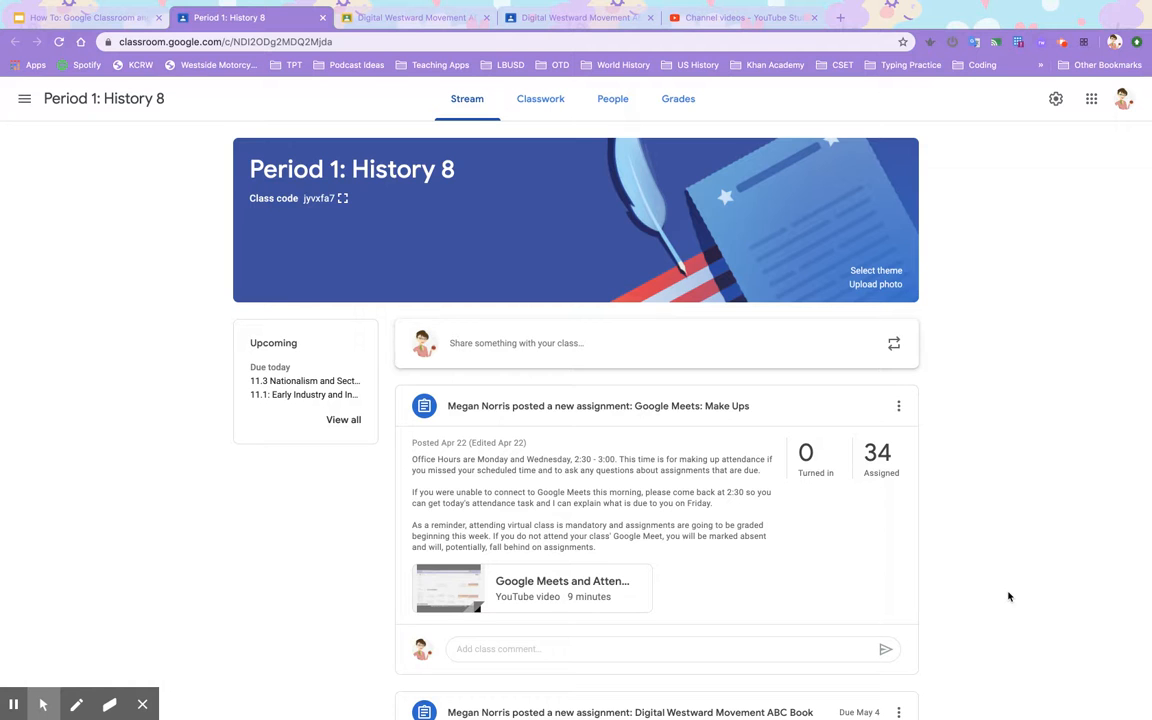
Step: Open the turned-in student work for the Digital Westward Movement ABC Book assignment from the class's classwork
click(553, 108)
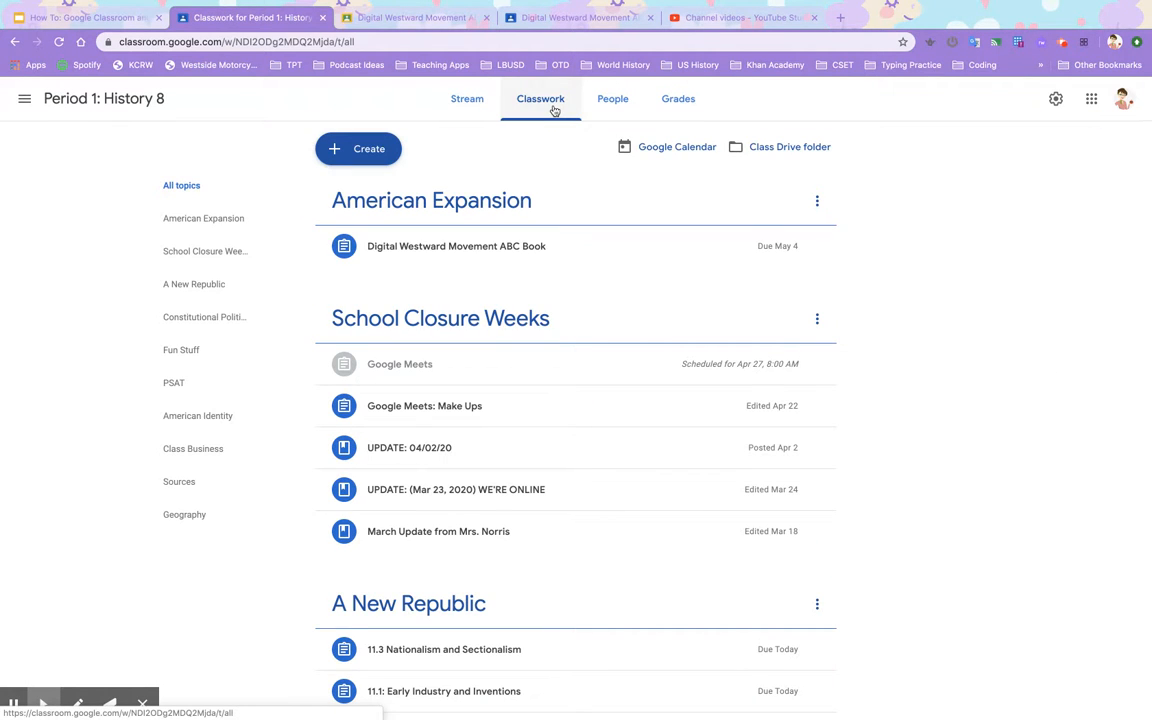
click(531, 250)
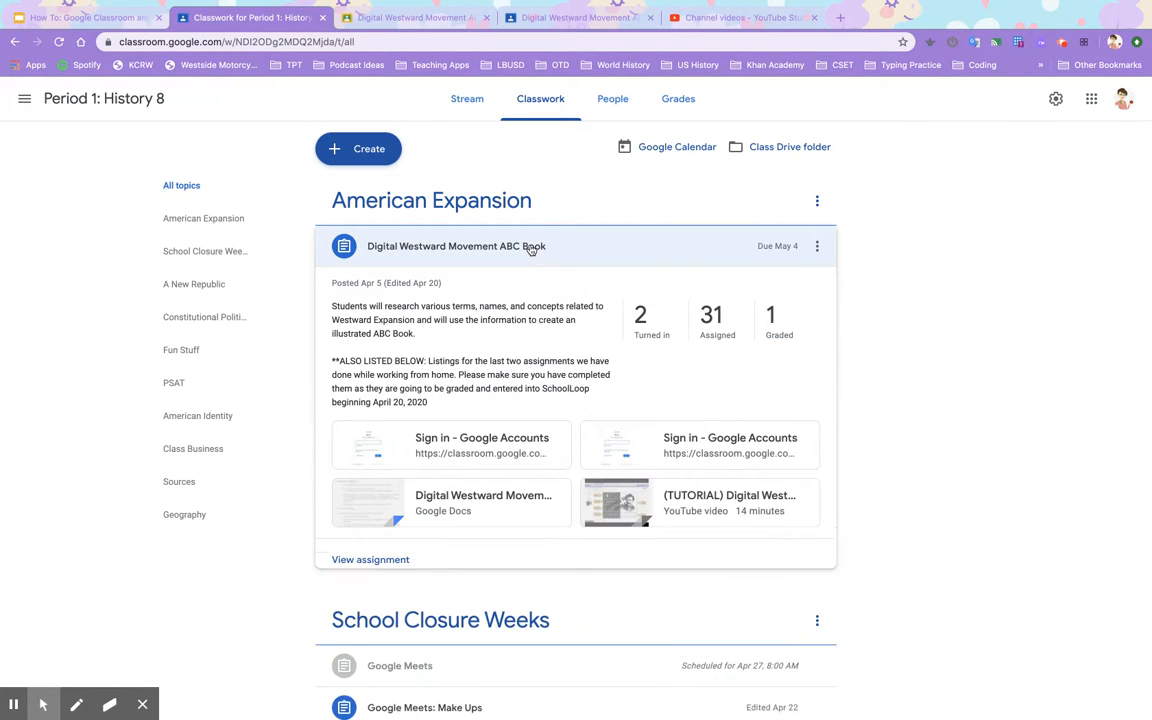
click(652, 335)
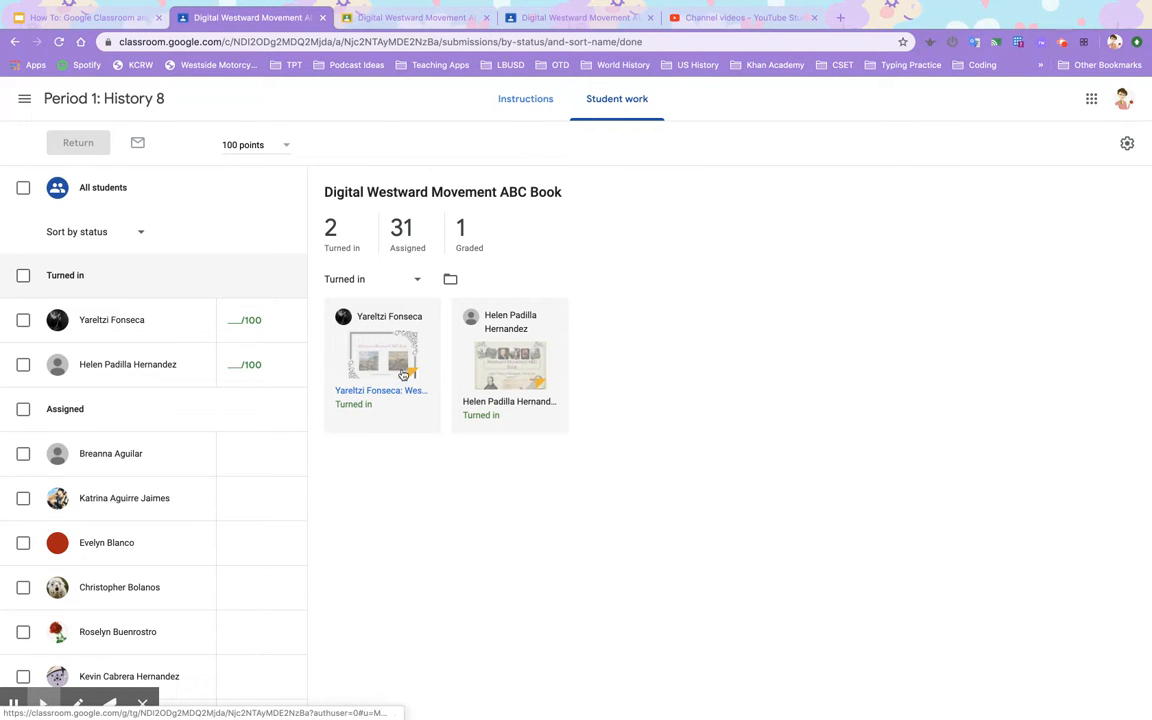
Step: Look at the first turned-in ABC Book submission and review the assignment's student list through to the graded section
click(381, 18)
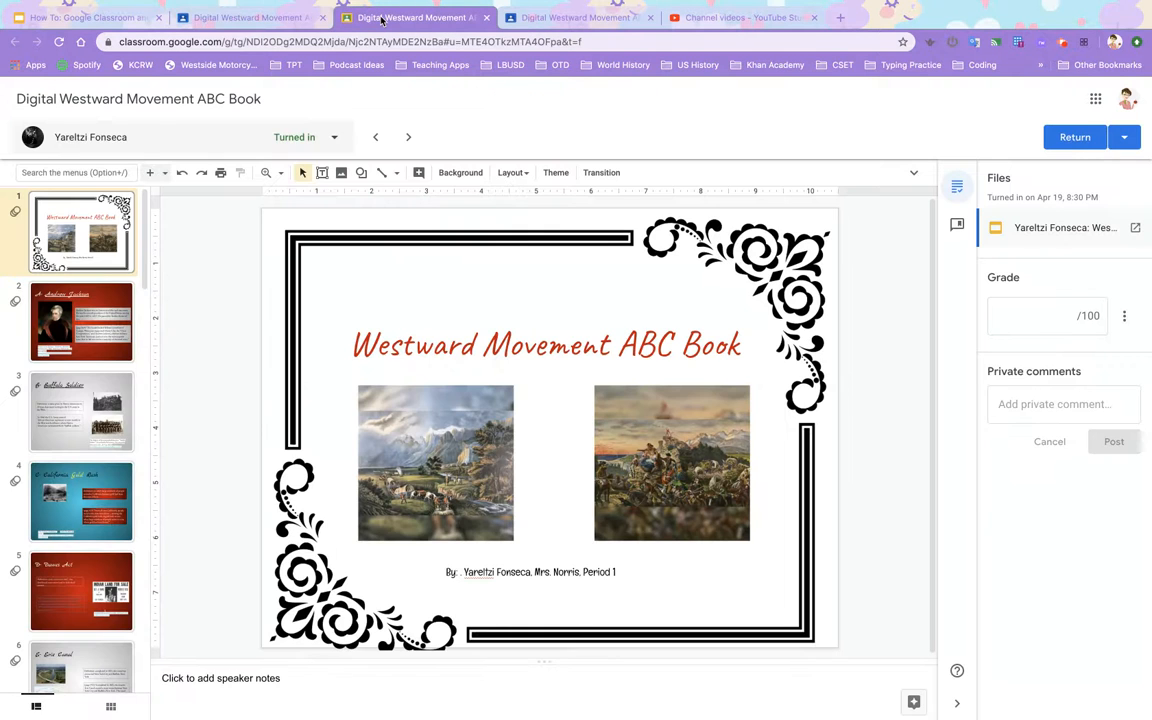
click(264, 22)
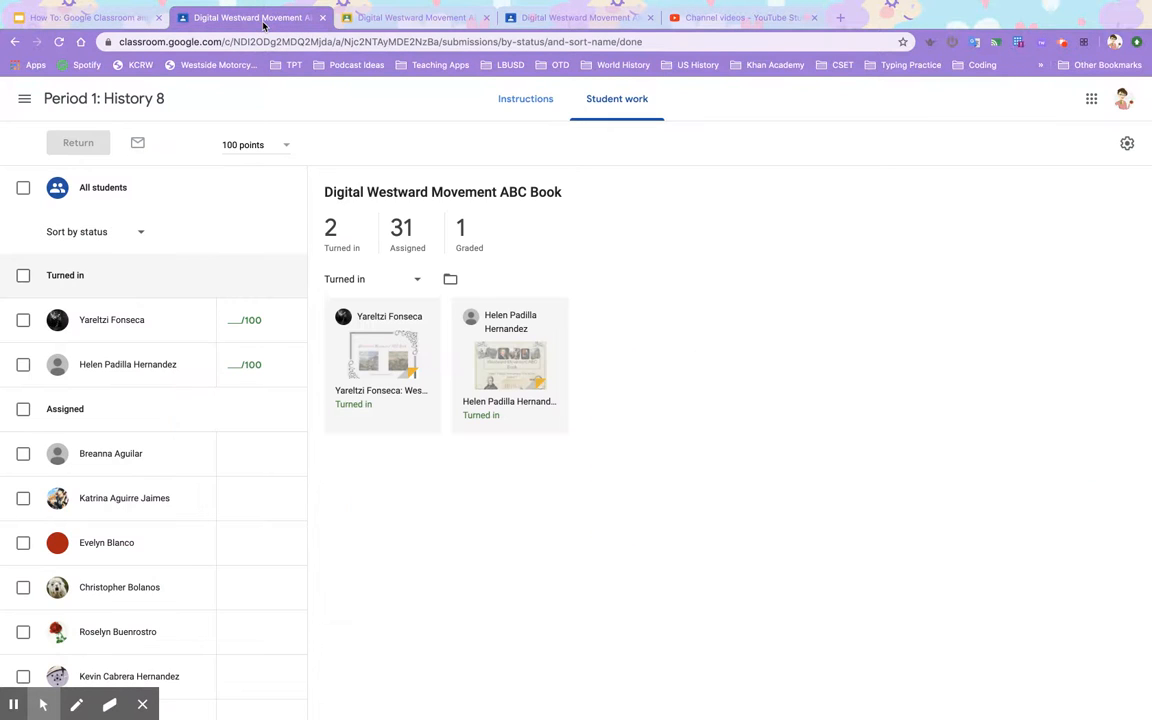
scroll(172, 495, down, 5)
scroll(172, 495, up, 5)
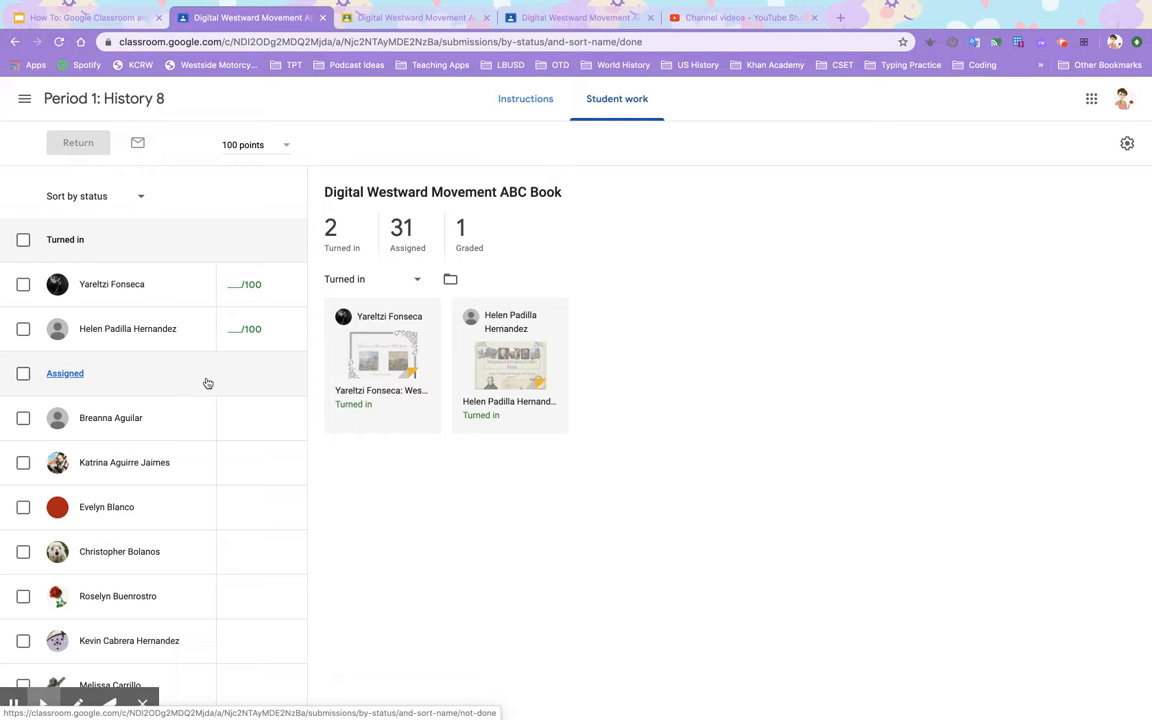
scroll(177, 375, down, 3)
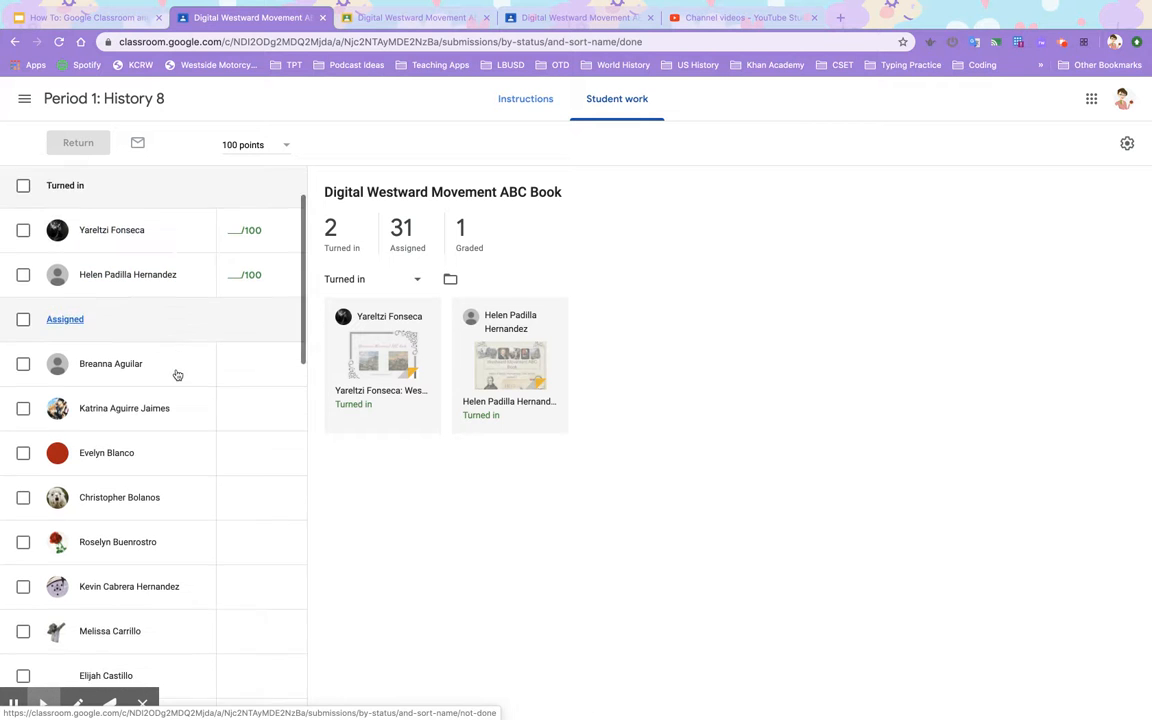
scroll(141, 653, down, 6)
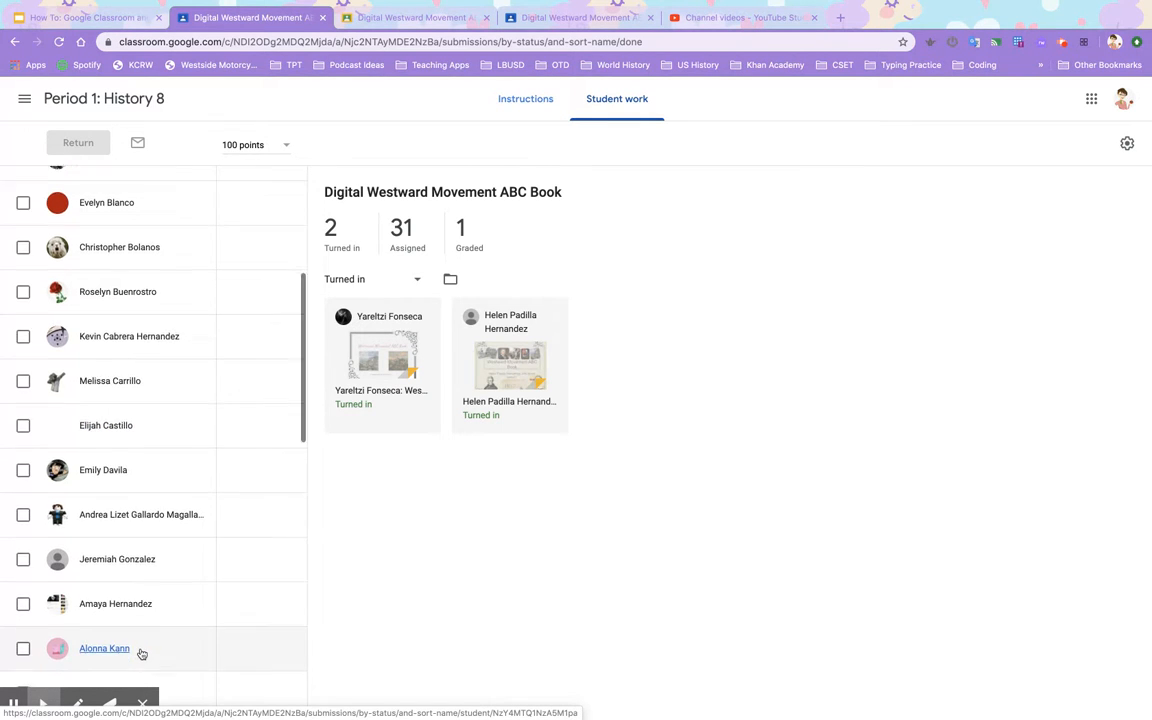
scroll(141, 653, down, 3)
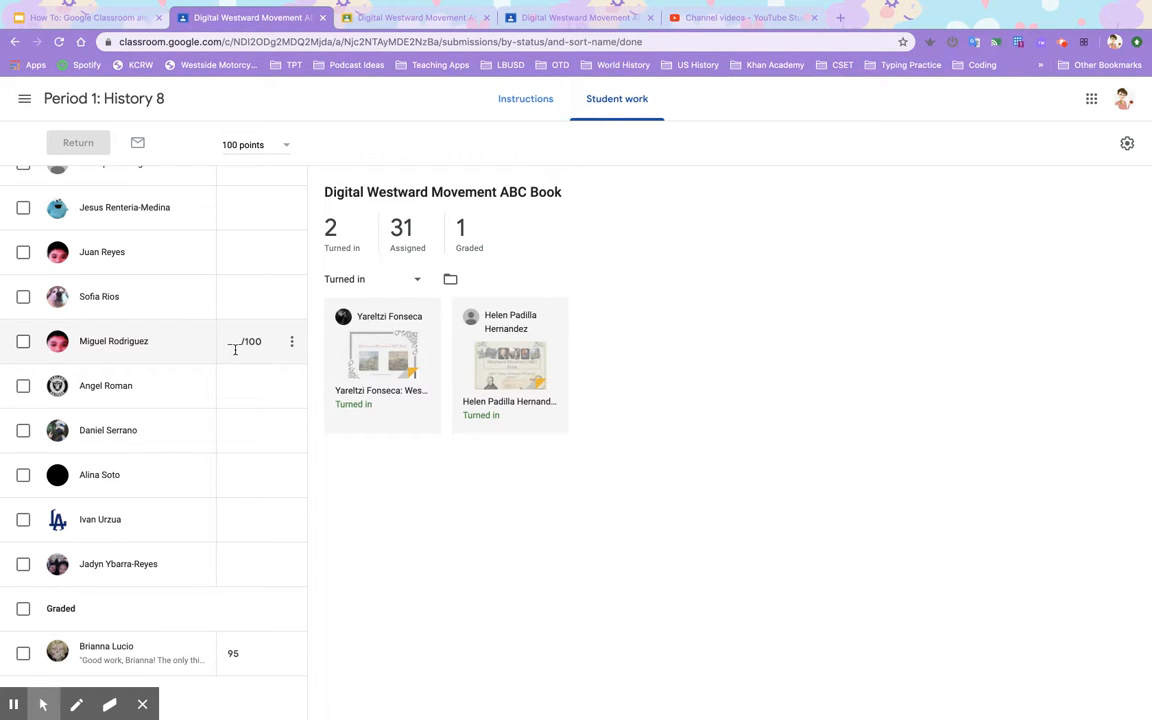
Step: Open the Period 1: History 8 gradebook and view a turned-in Digital Westward Movement ABC Book submission from it
click(124, 104)
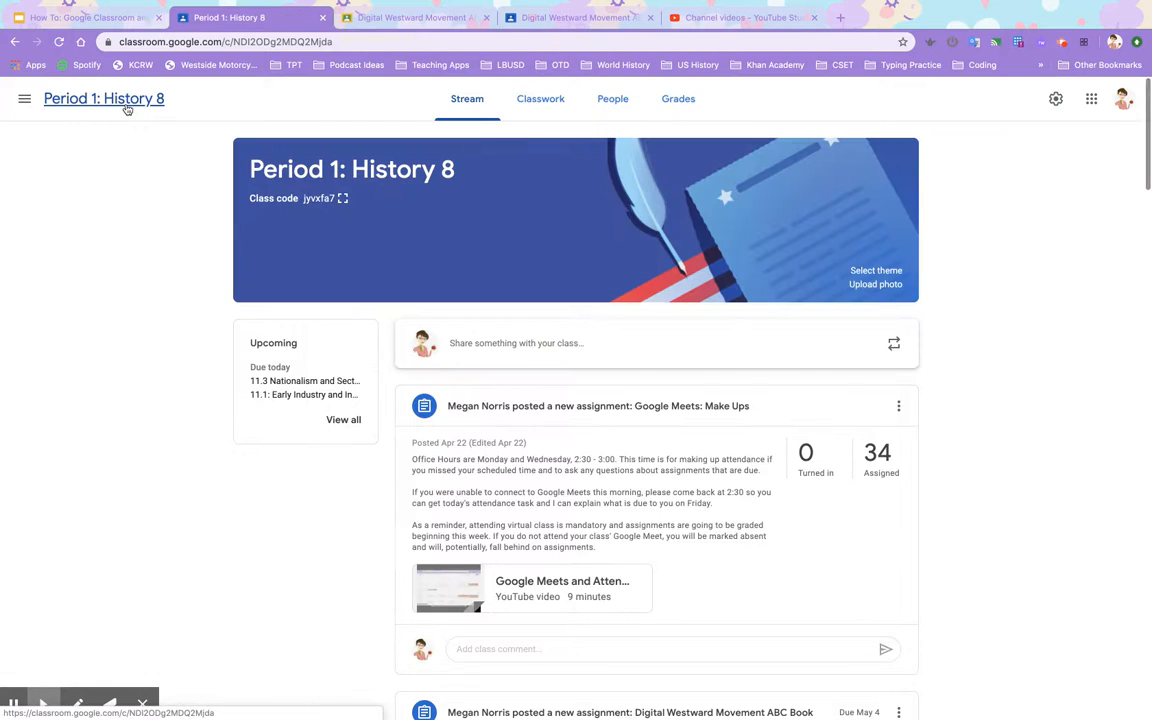
click(677, 99)
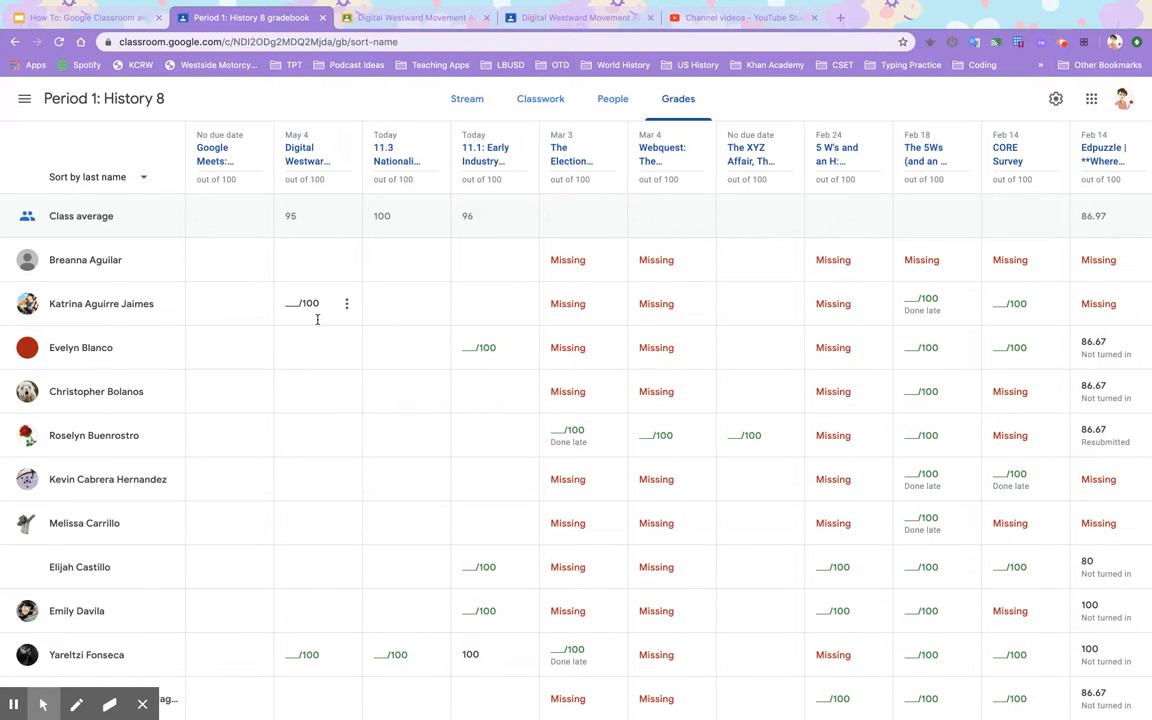
scroll(317, 319, down, 1)
scroll(318, 321, down, 2)
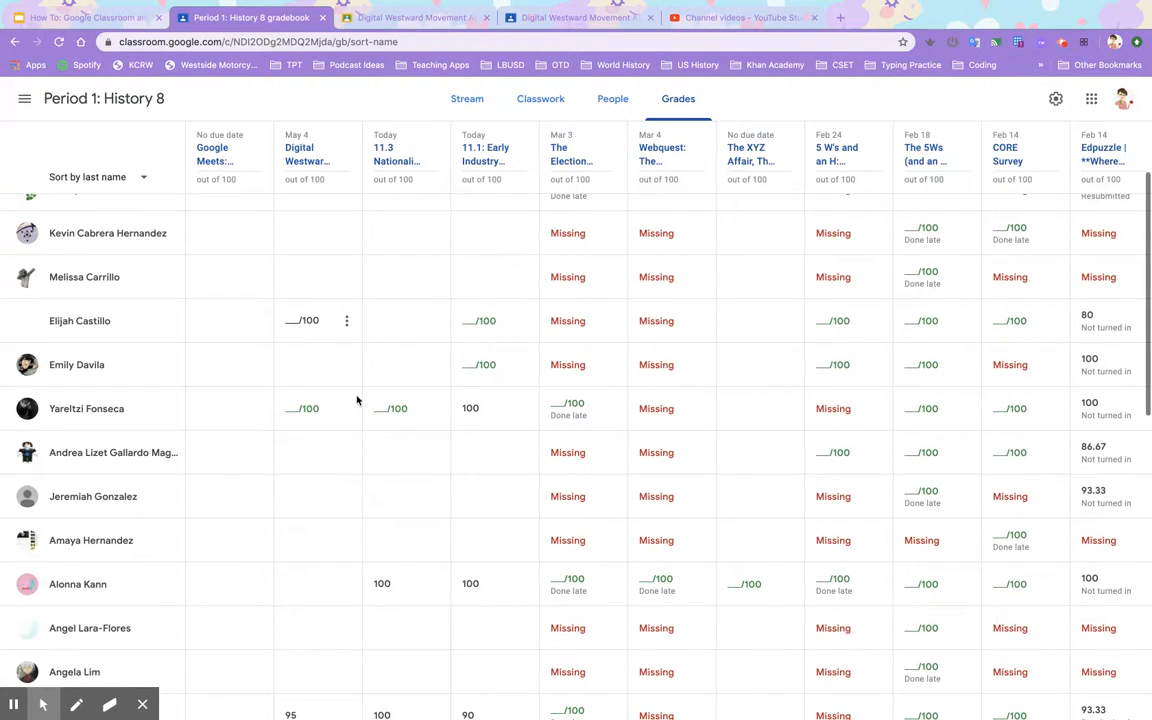
click(348, 410)
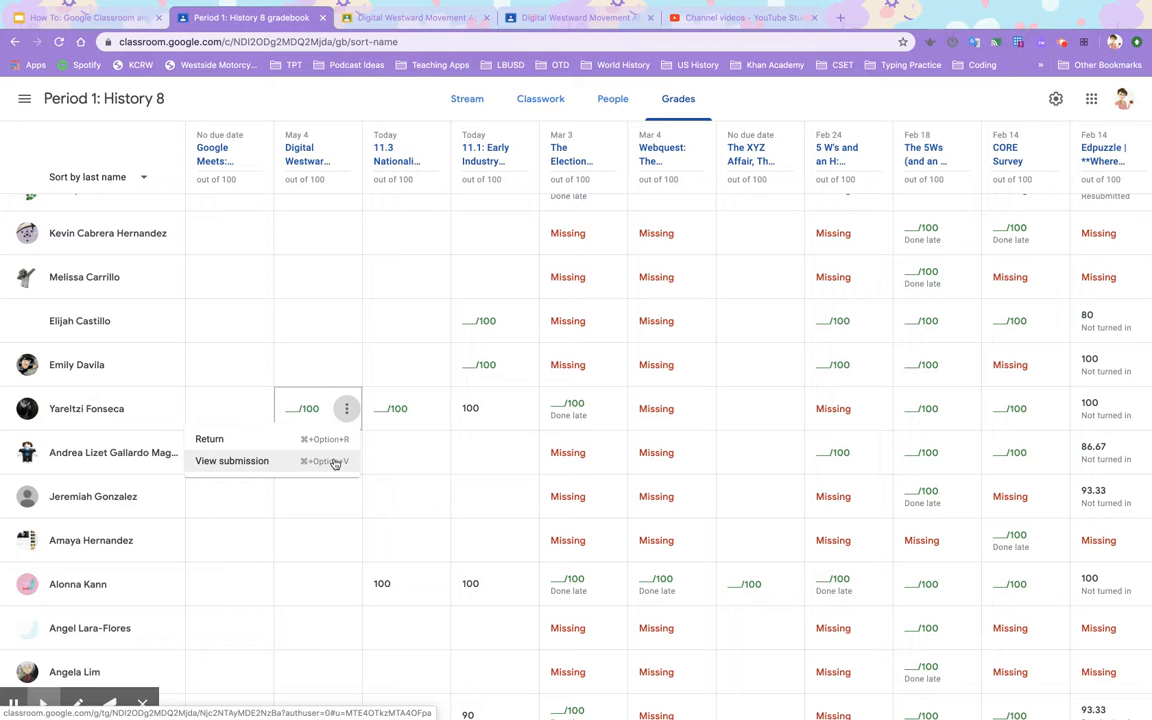
click(335, 462)
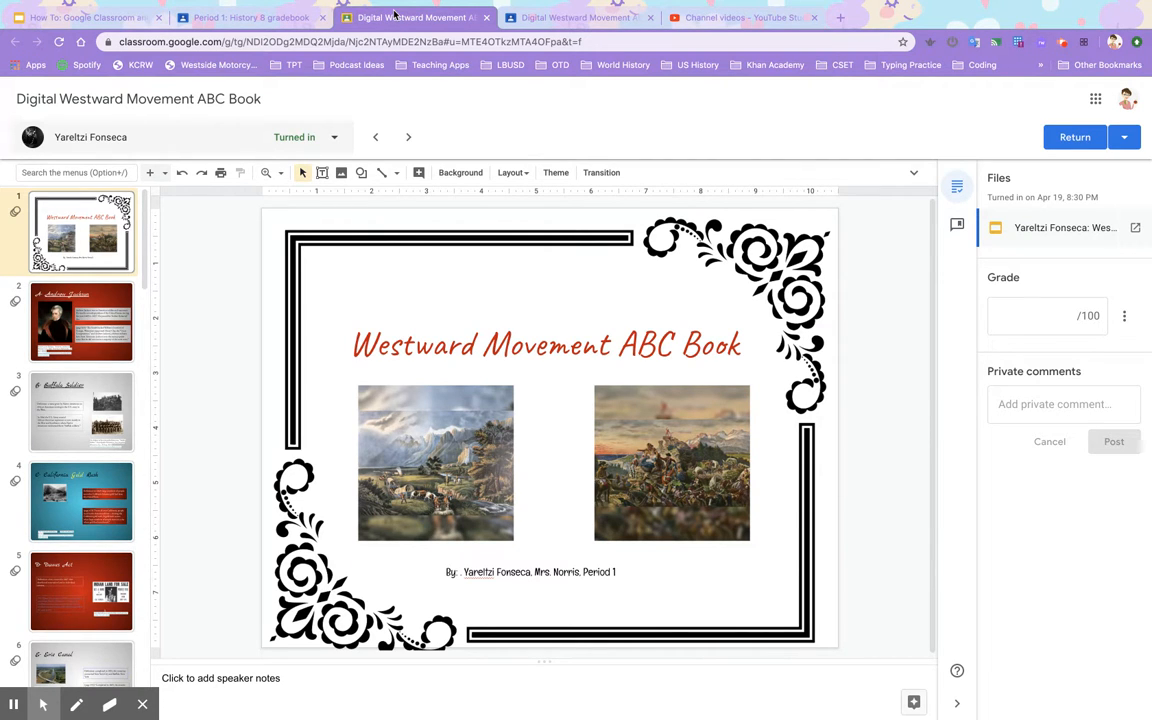
Step: Sort the student list in the grading view by status and review who has turned in work
click(336, 138)
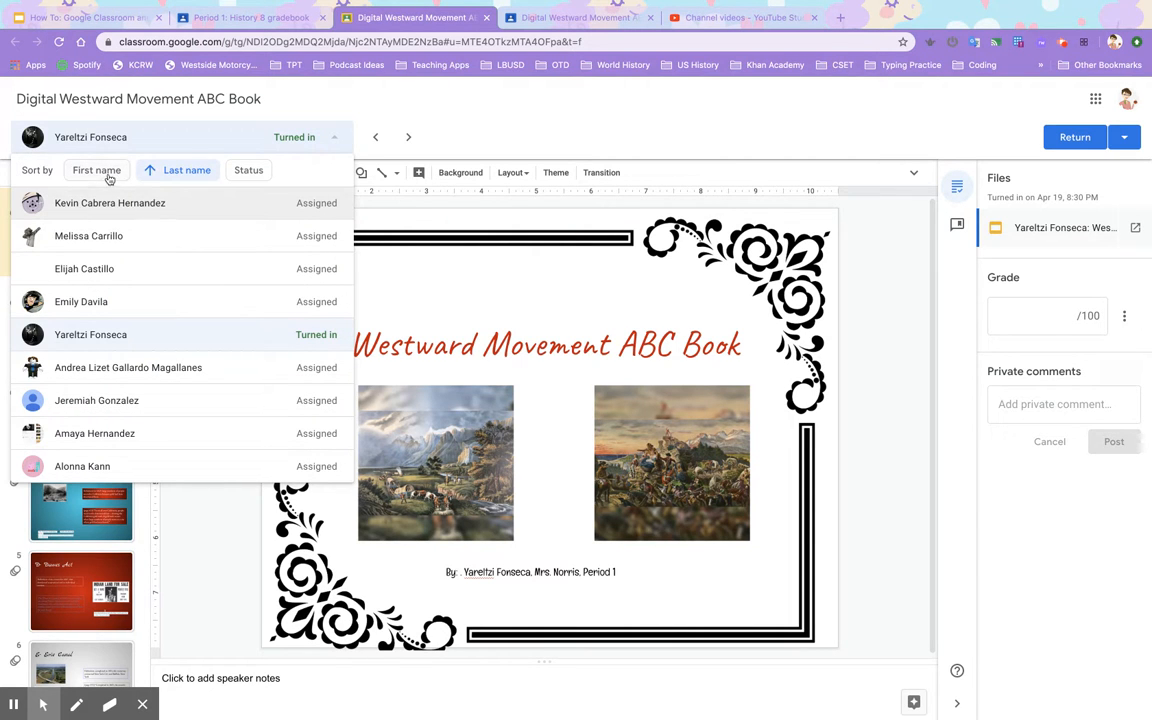
click(240, 172)
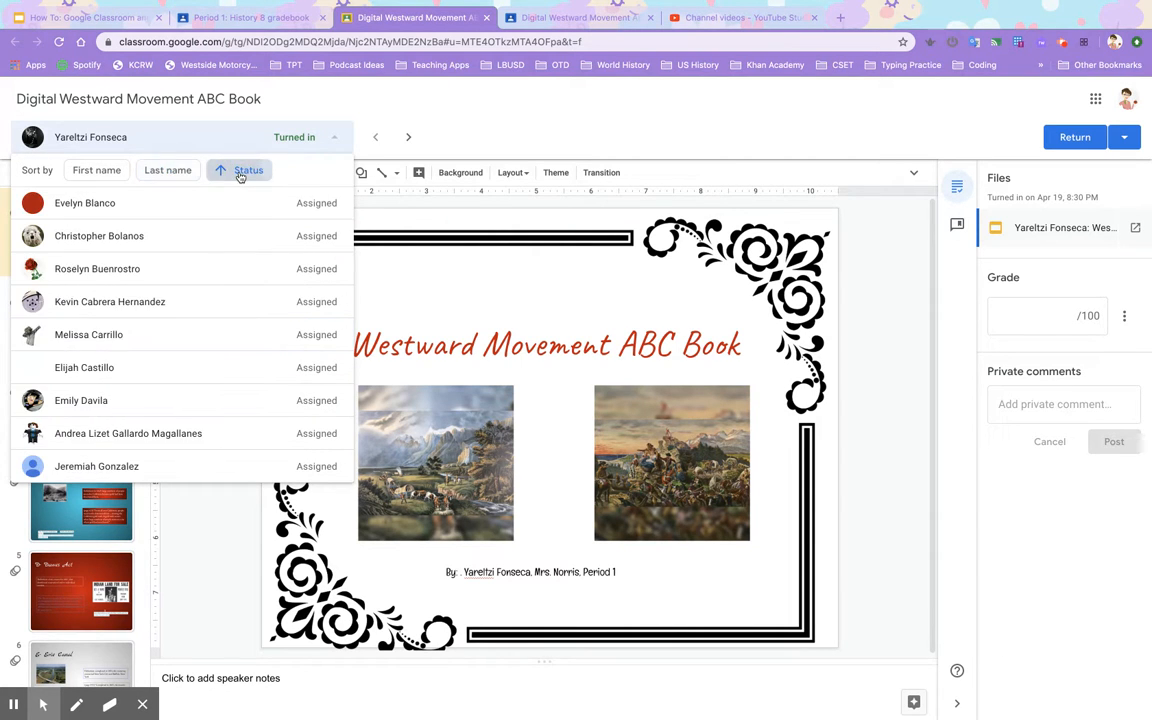
click(240, 172)
click(240, 172)
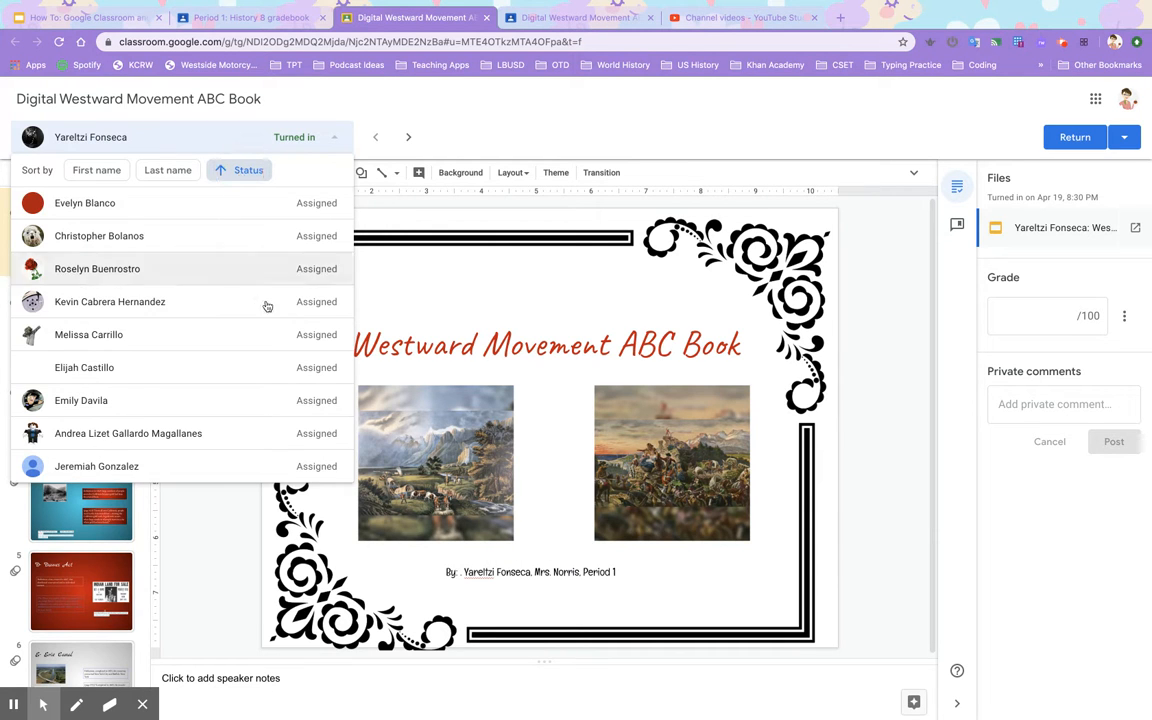
scroll(267, 322, down, 3)
scroll(267, 322, down, 5)
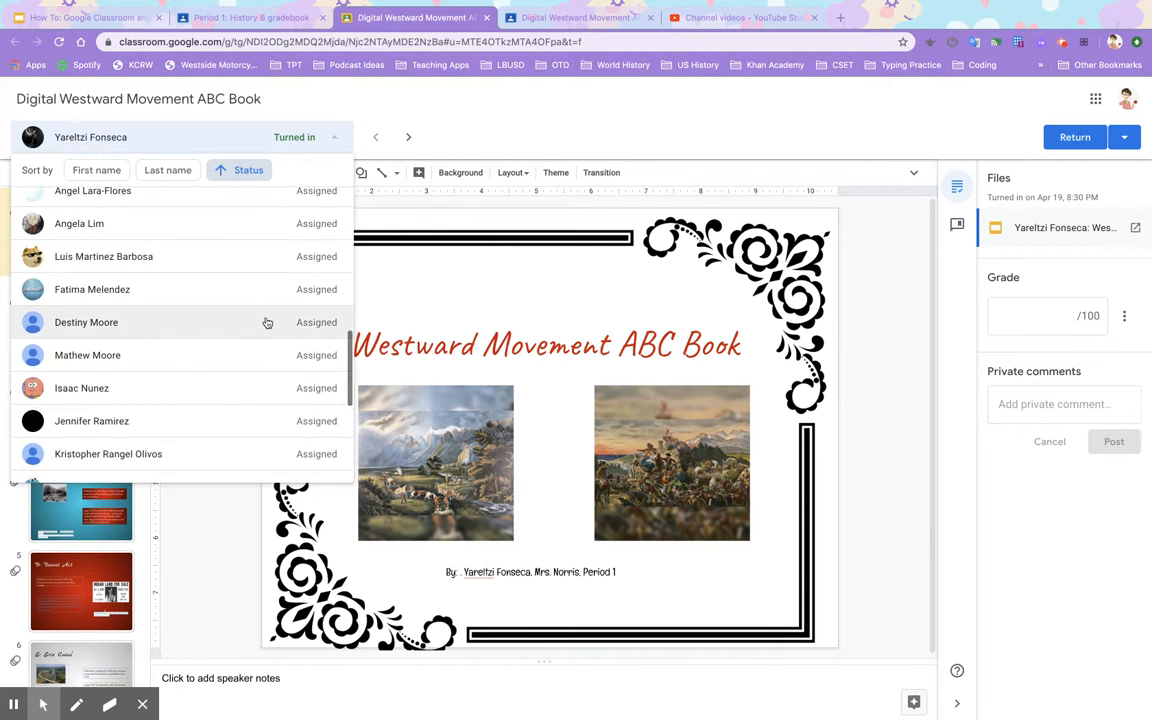
scroll(267, 322, up, 8)
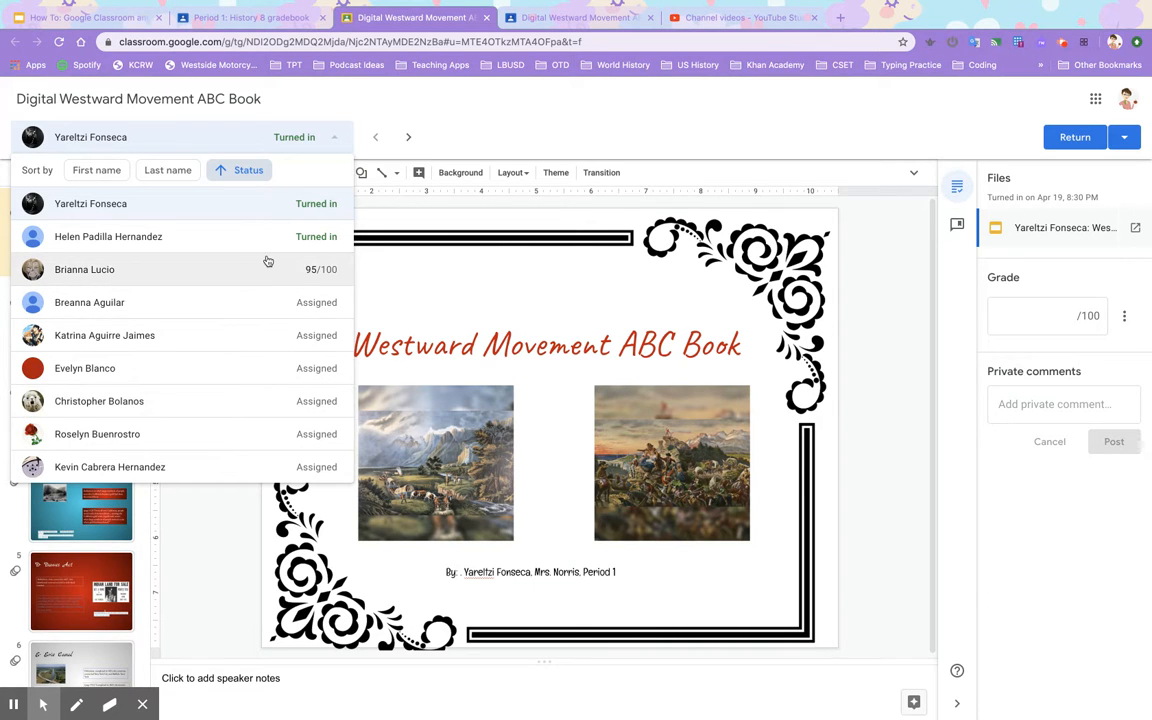
click(334, 142)
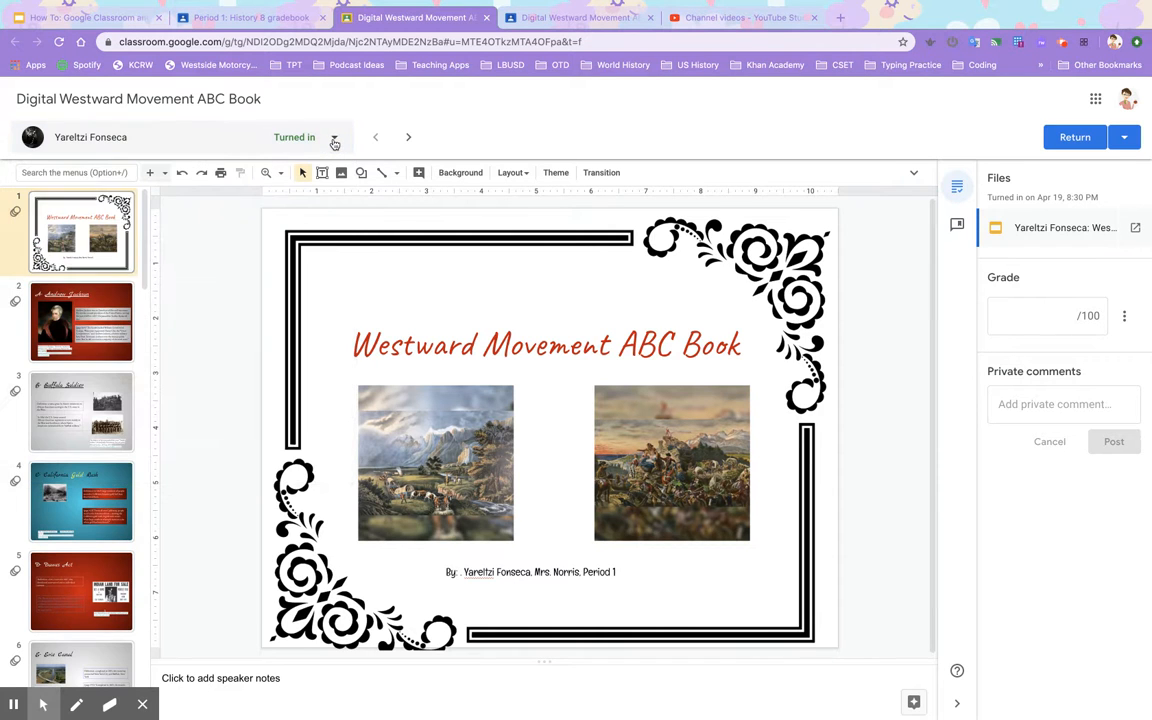
Step: Go to the next student's submission and post a "Looks great" comment addressing the student by first name on the title slide
click(409, 139)
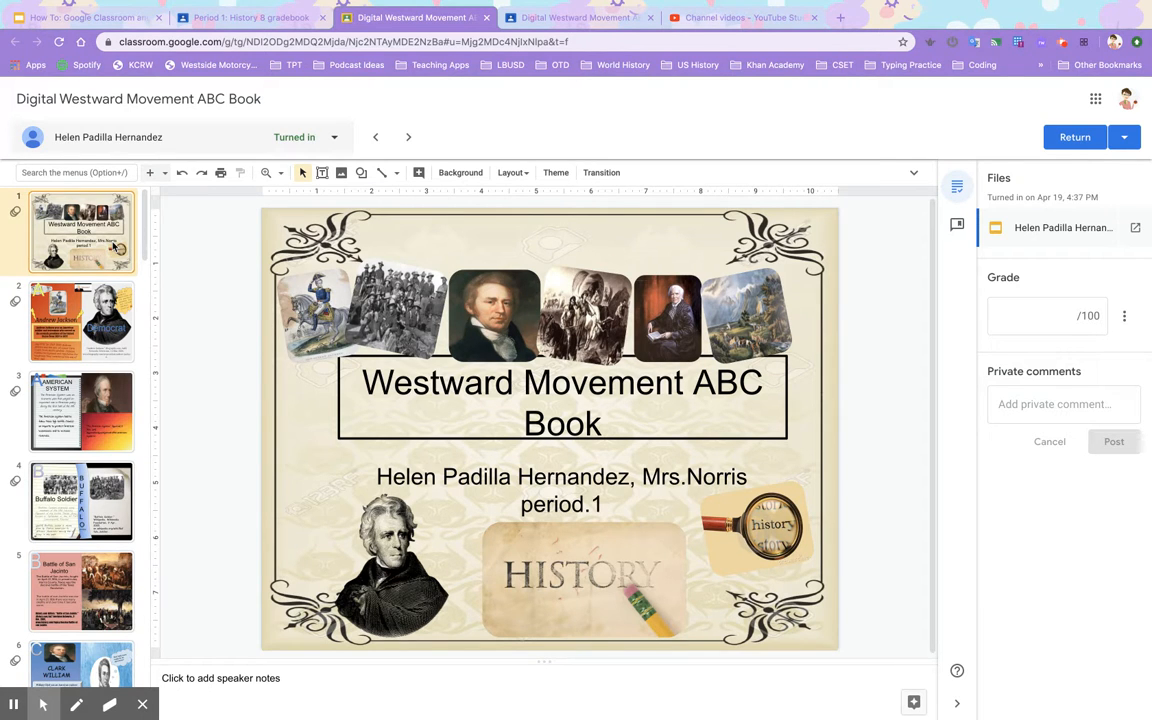
click(418, 174)
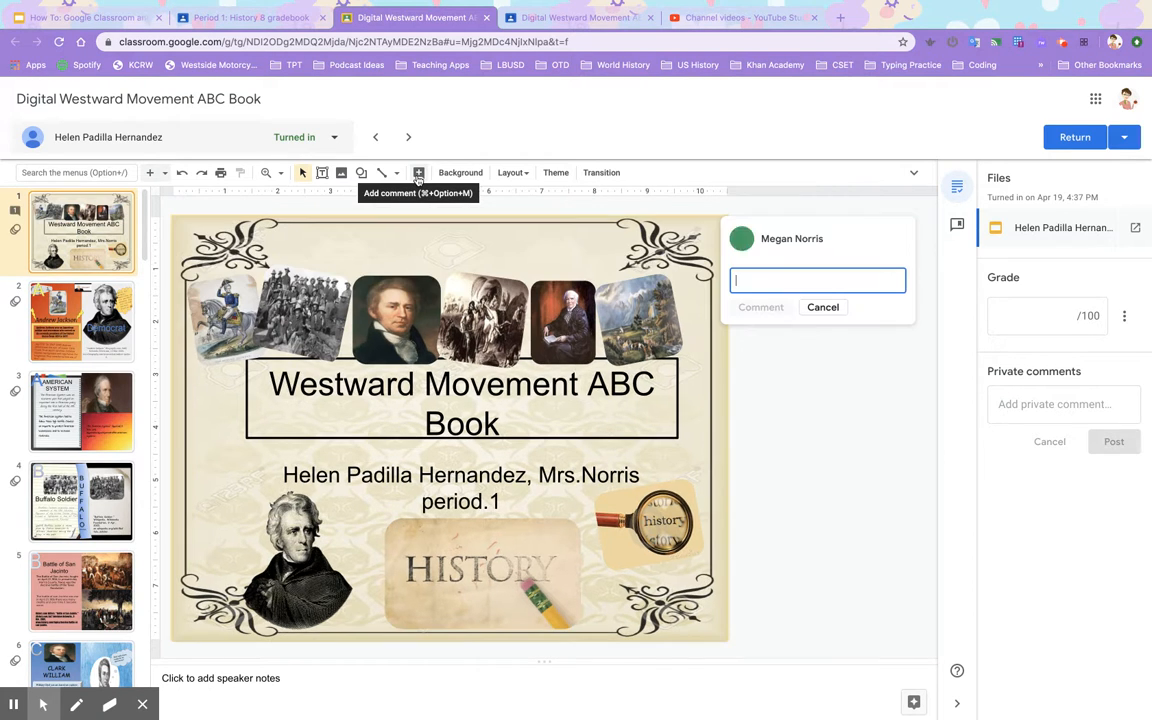
text(L)
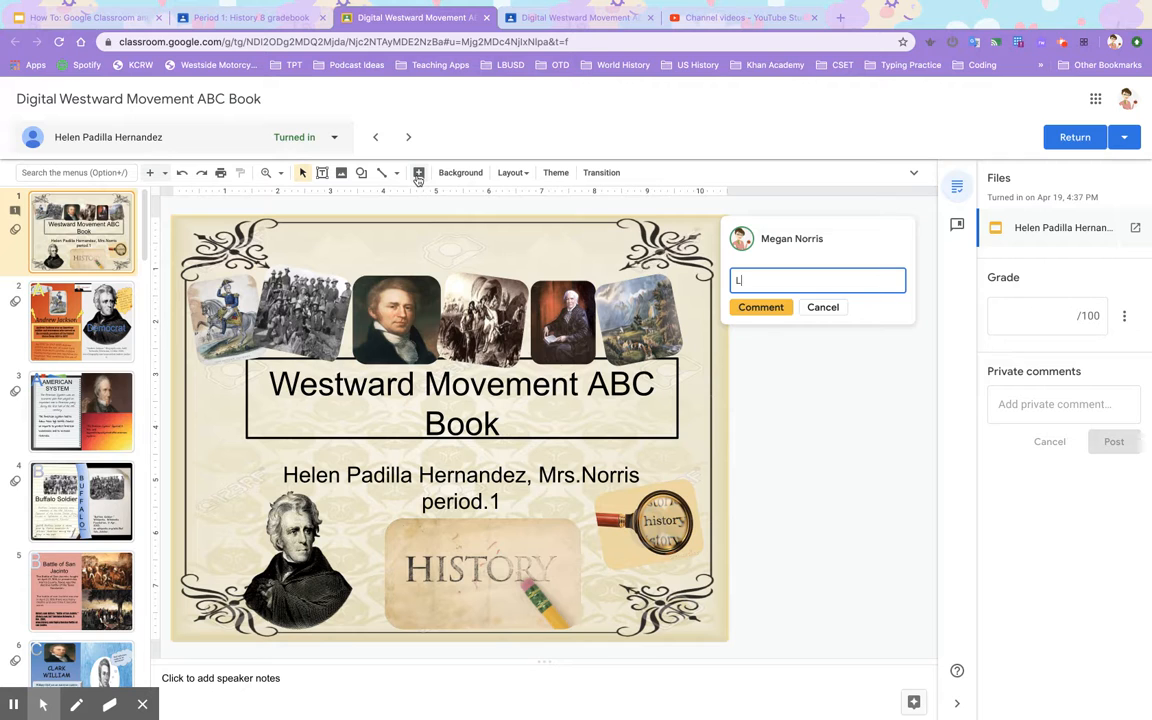
text(ooks great, Helen)
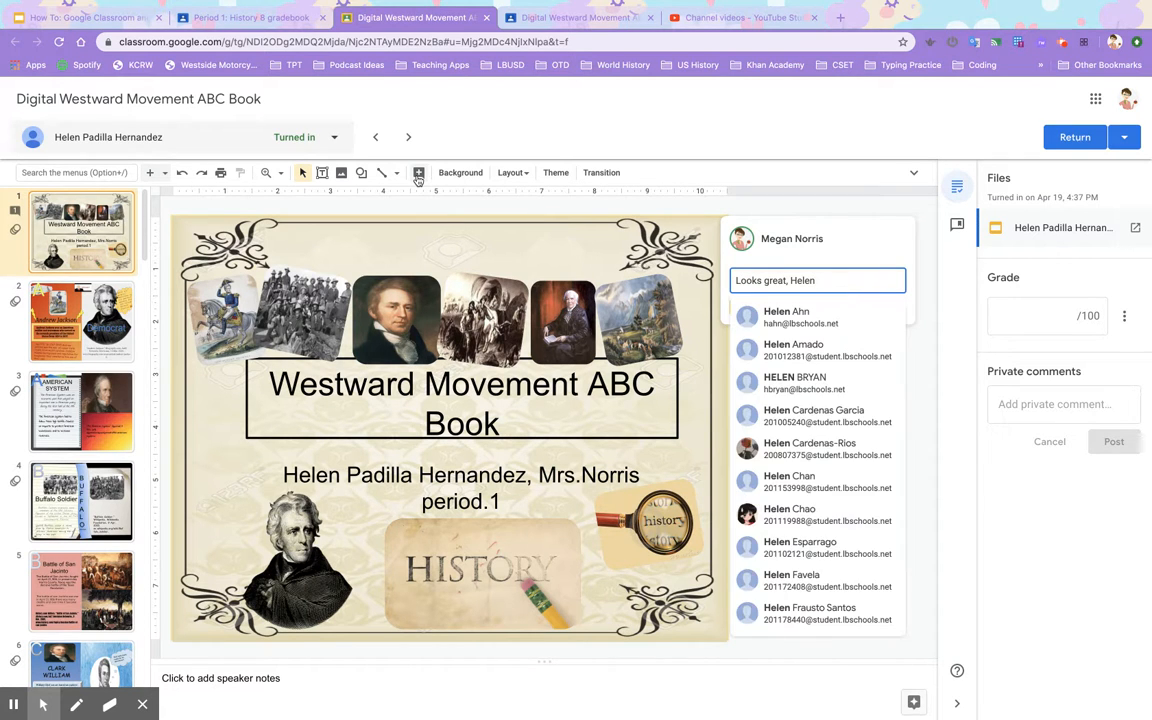
text(!)
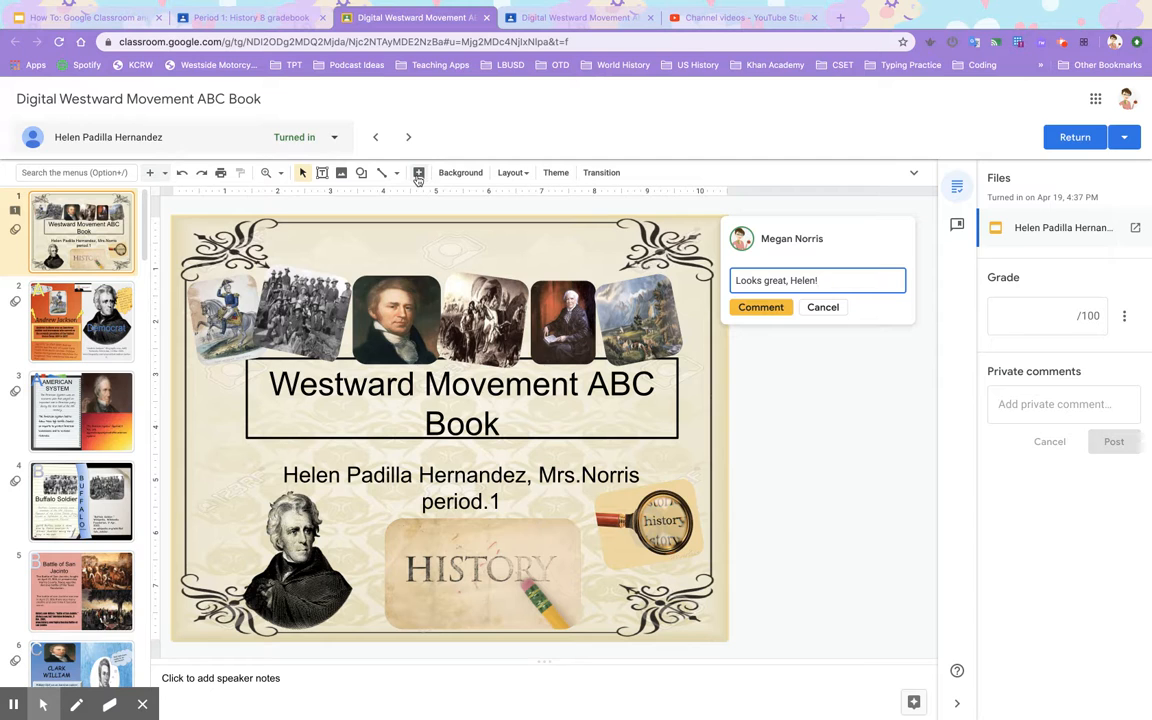
click(741, 310)
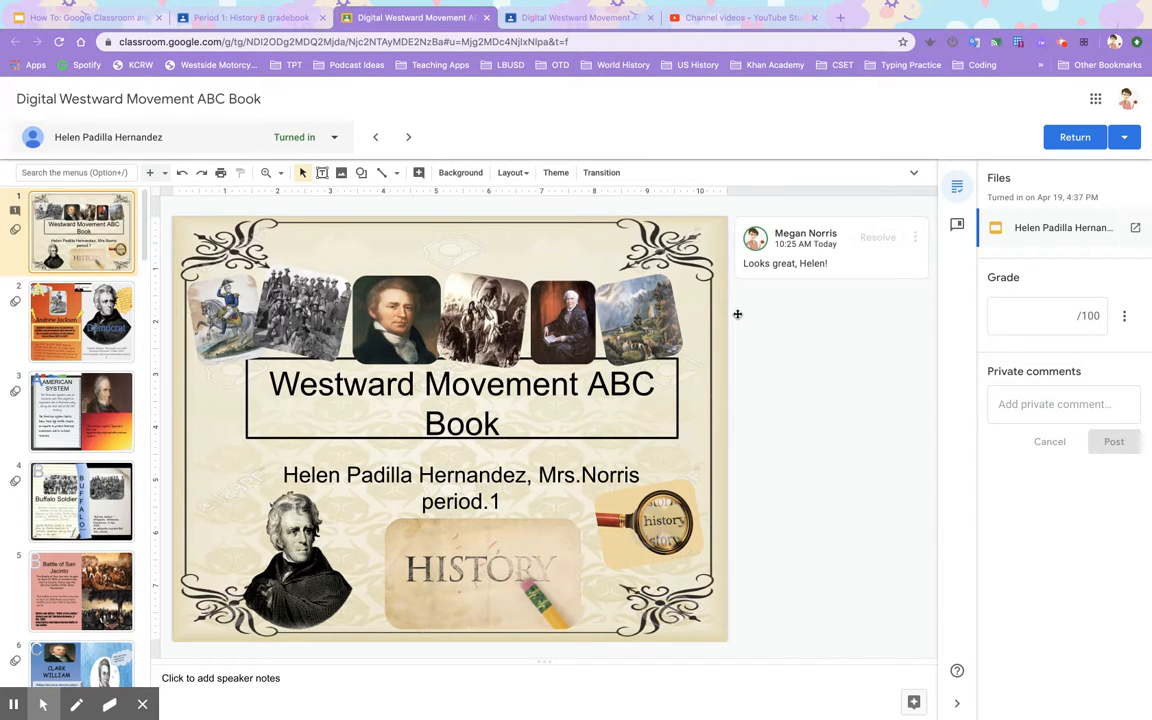
Step: Review the saved comments in the comment bank, and view the student's presentation in its own tab before returning to grading
click(960, 226)
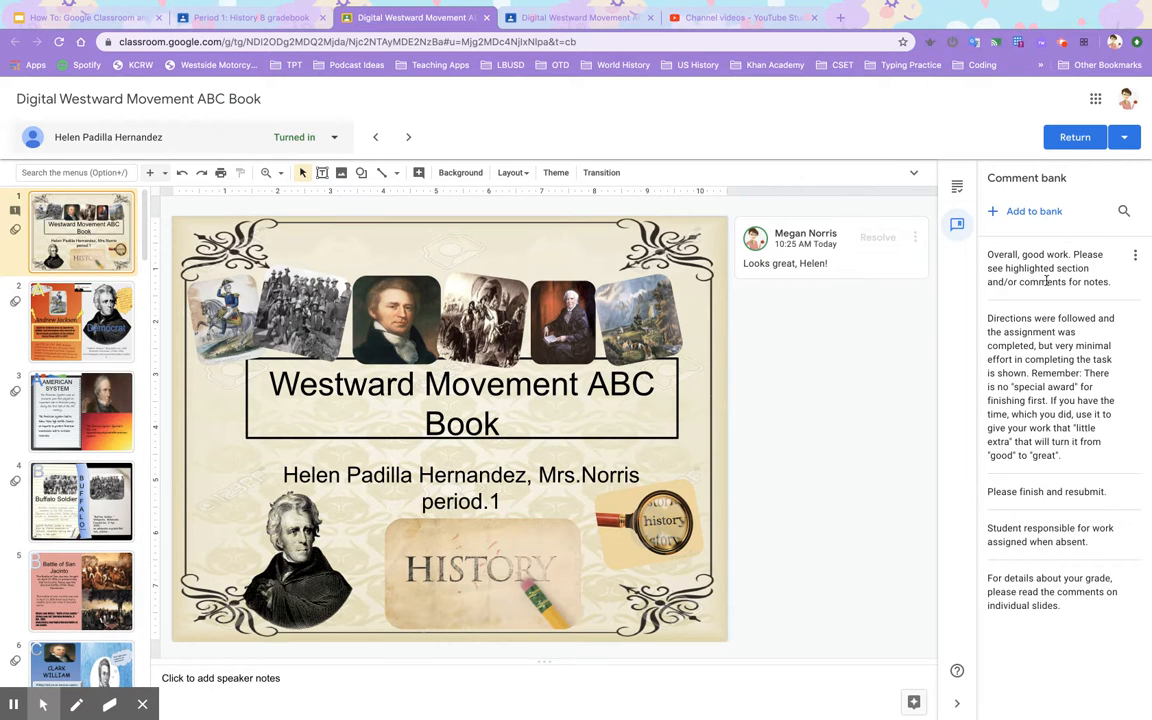
click(957, 186)
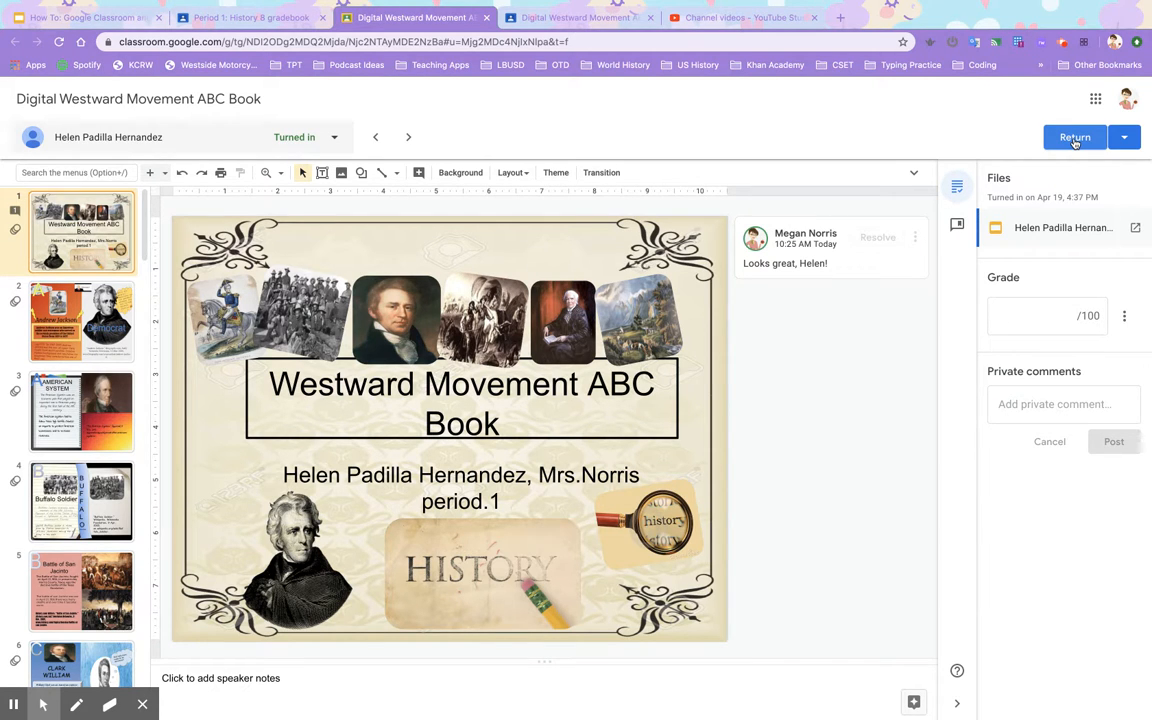
click(1135, 230)
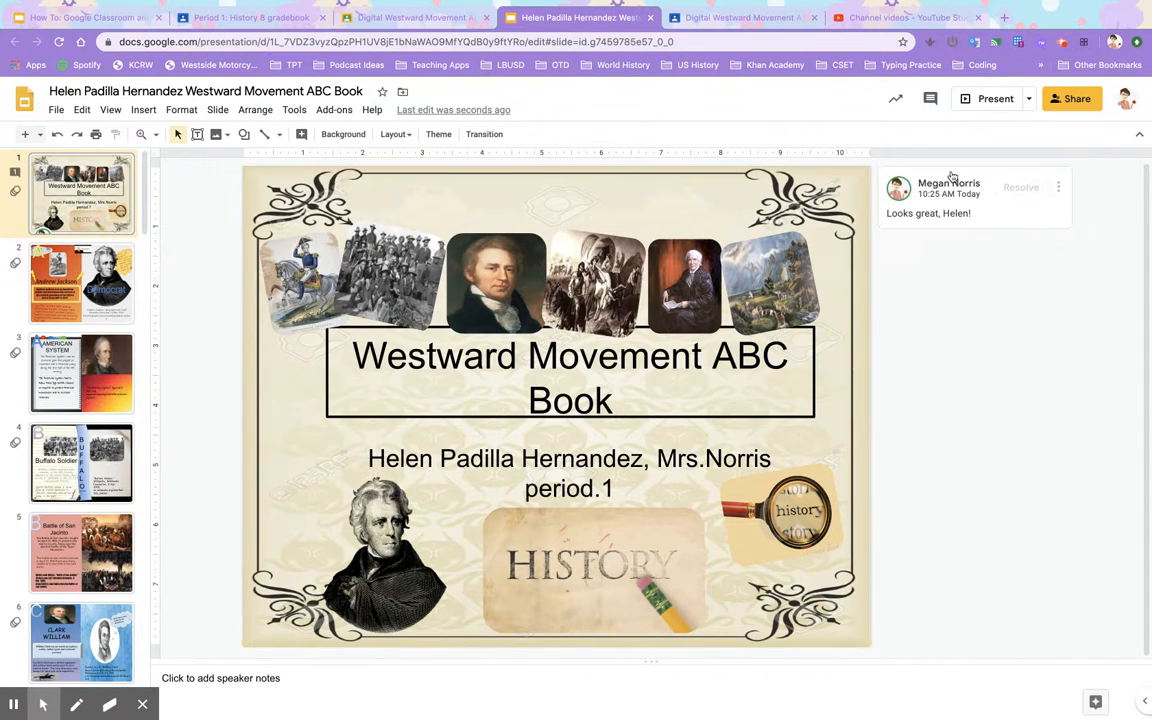
key(ctrl+w)
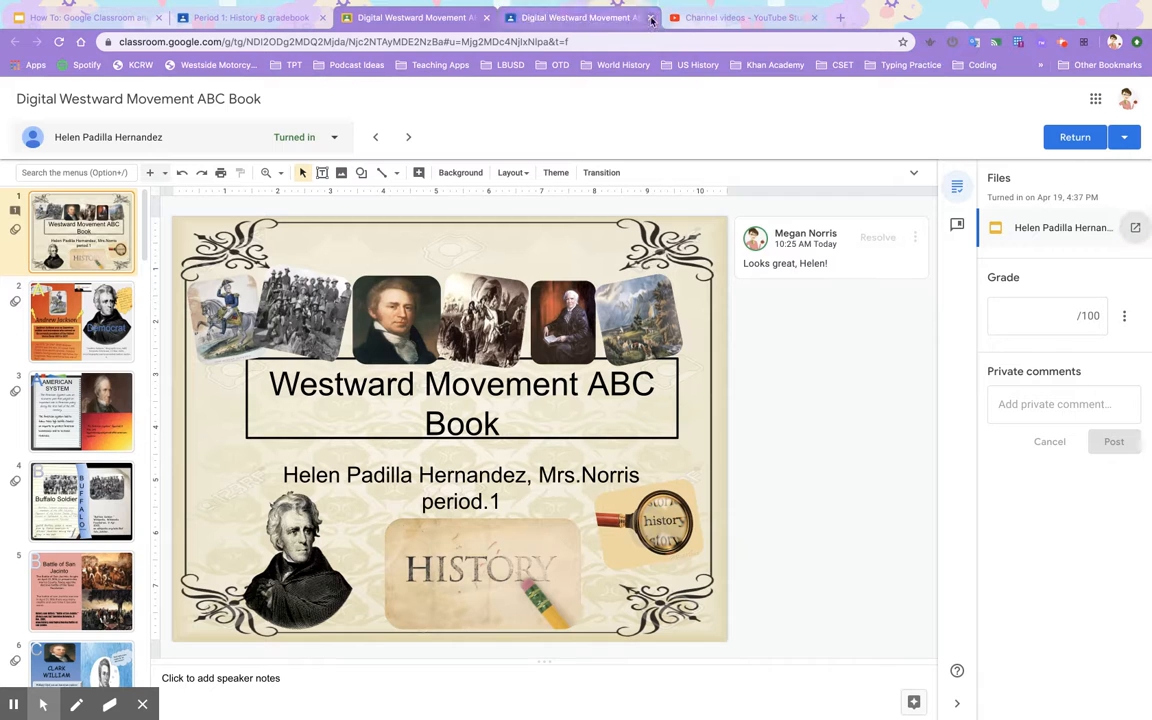
Step: Check the grade's total-points option and the private comment on the already graded student's submission, returning to the ungraded submission
click(1044, 318)
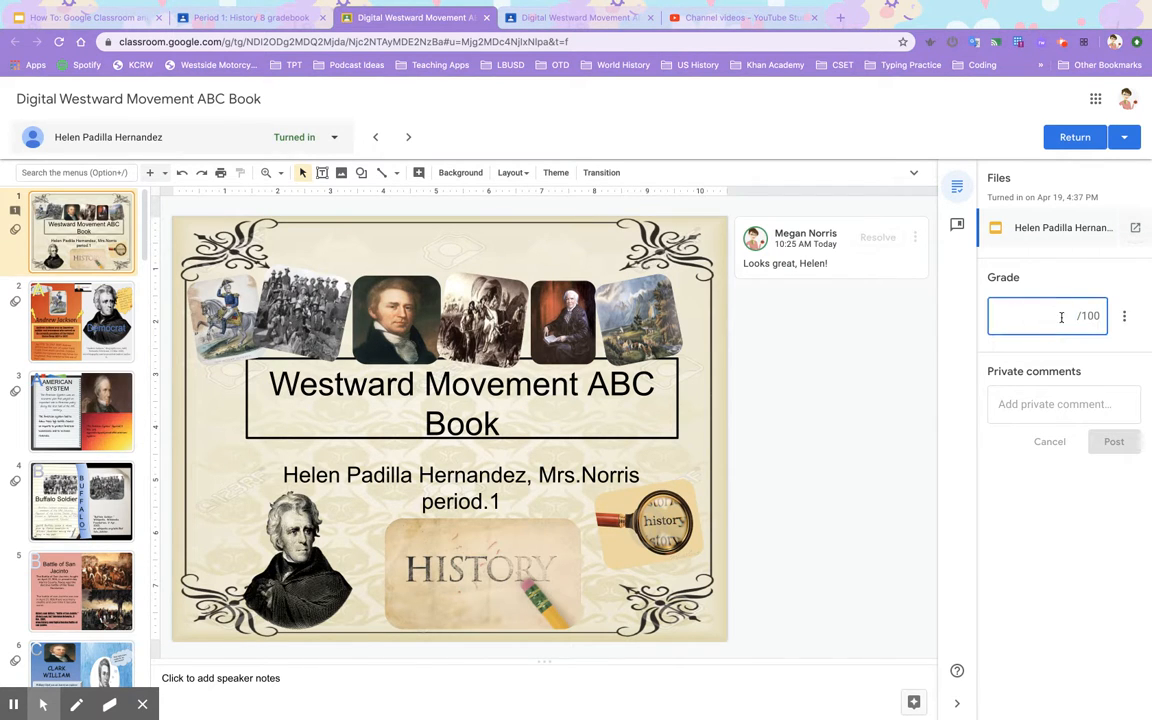
click(1124, 316)
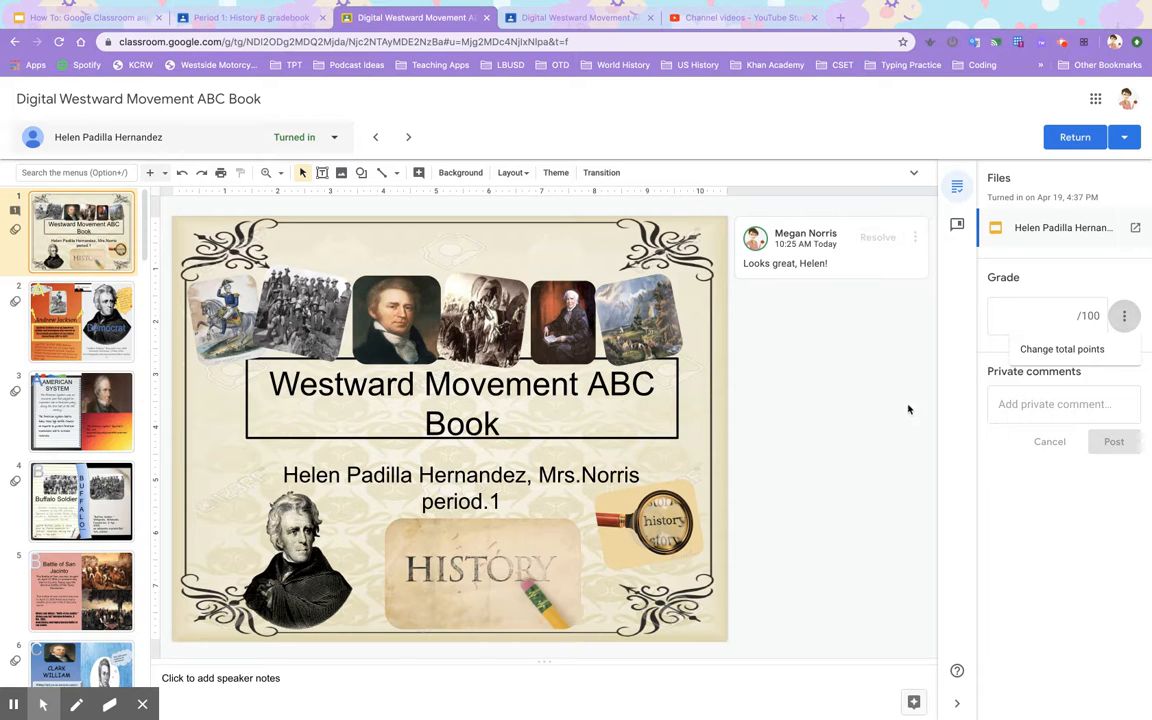
click(820, 370)
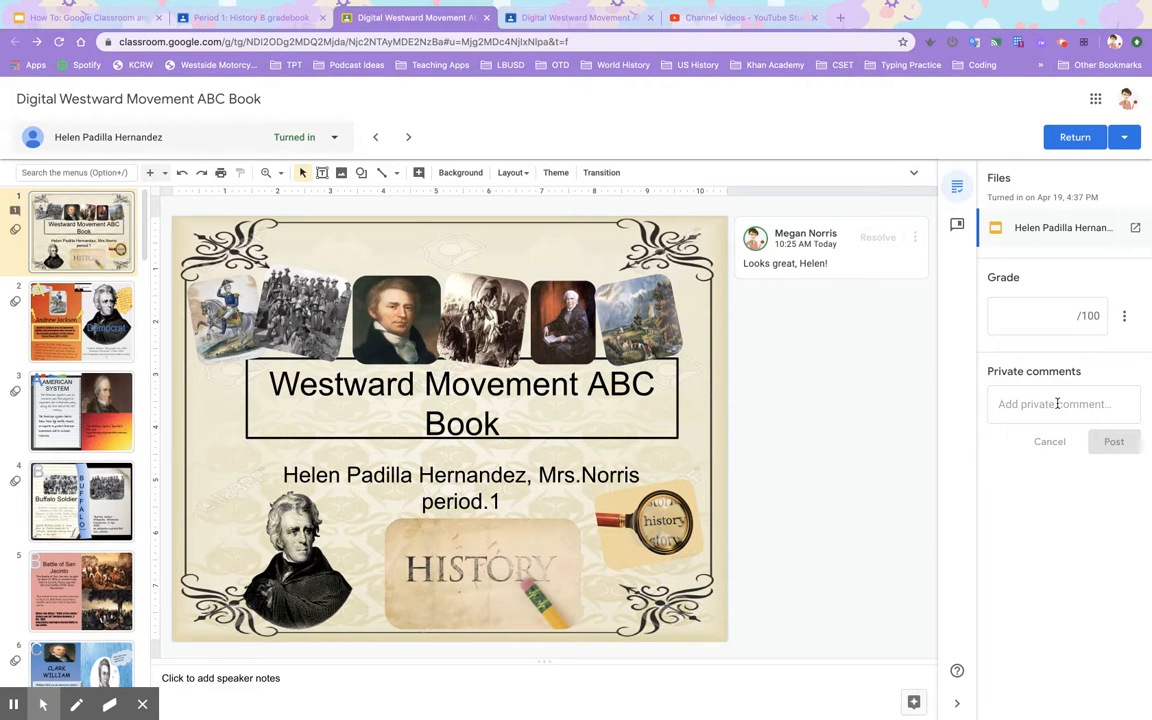
click(625, 22)
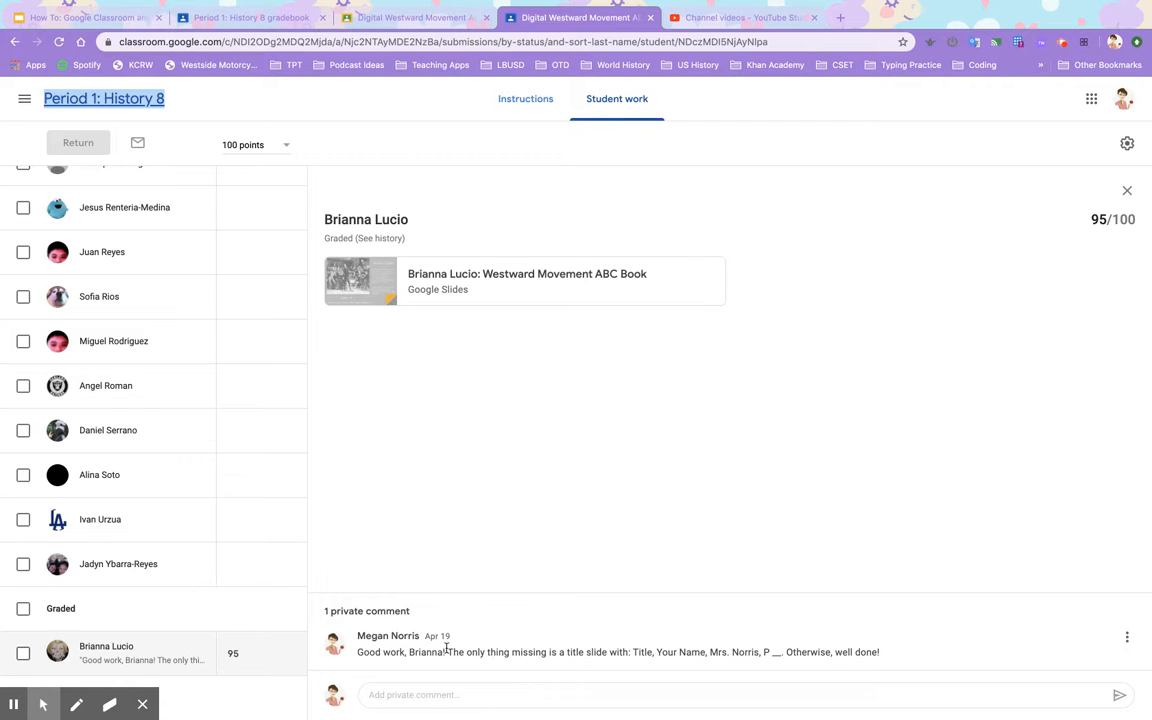
click(413, 22)
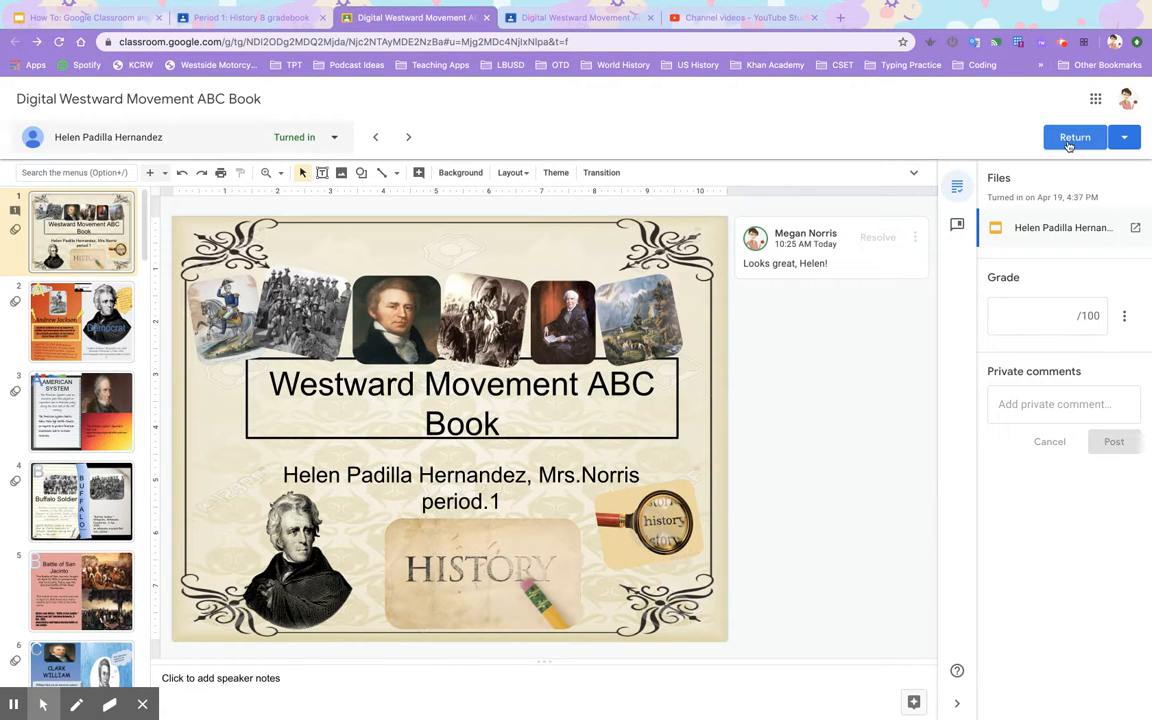
Step: Go to the previous student's submission and review the choices for returning multiple submissions, without returning any
click(377, 139)
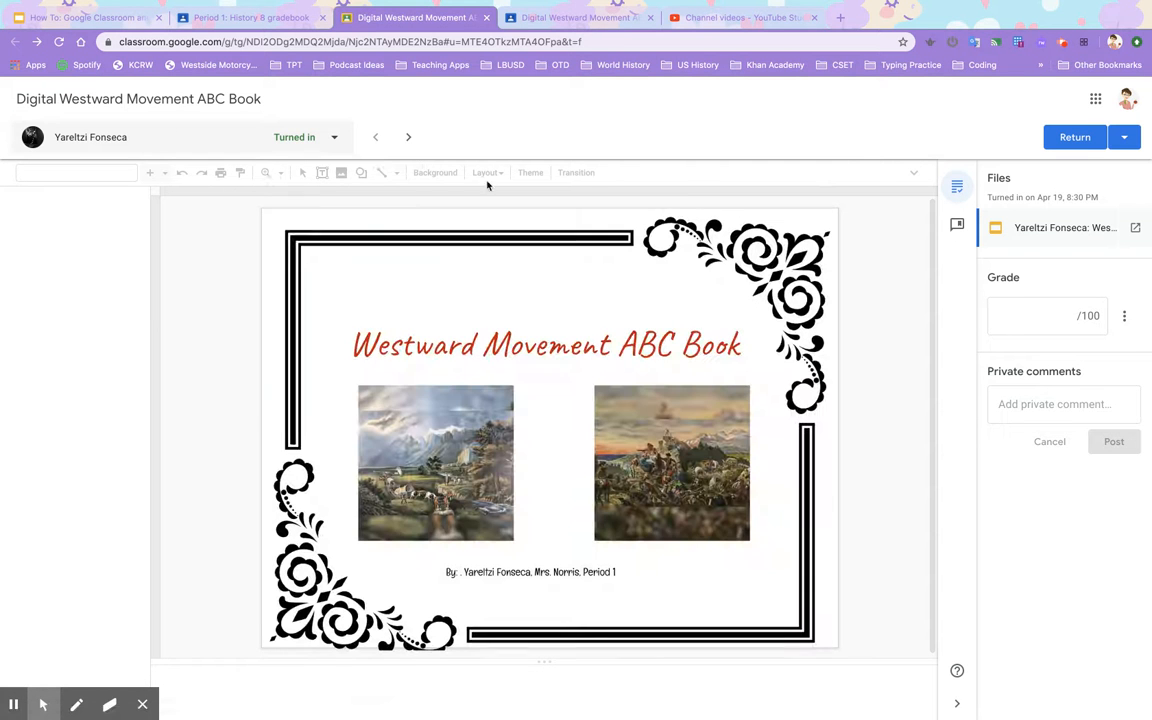
click(1124, 137)
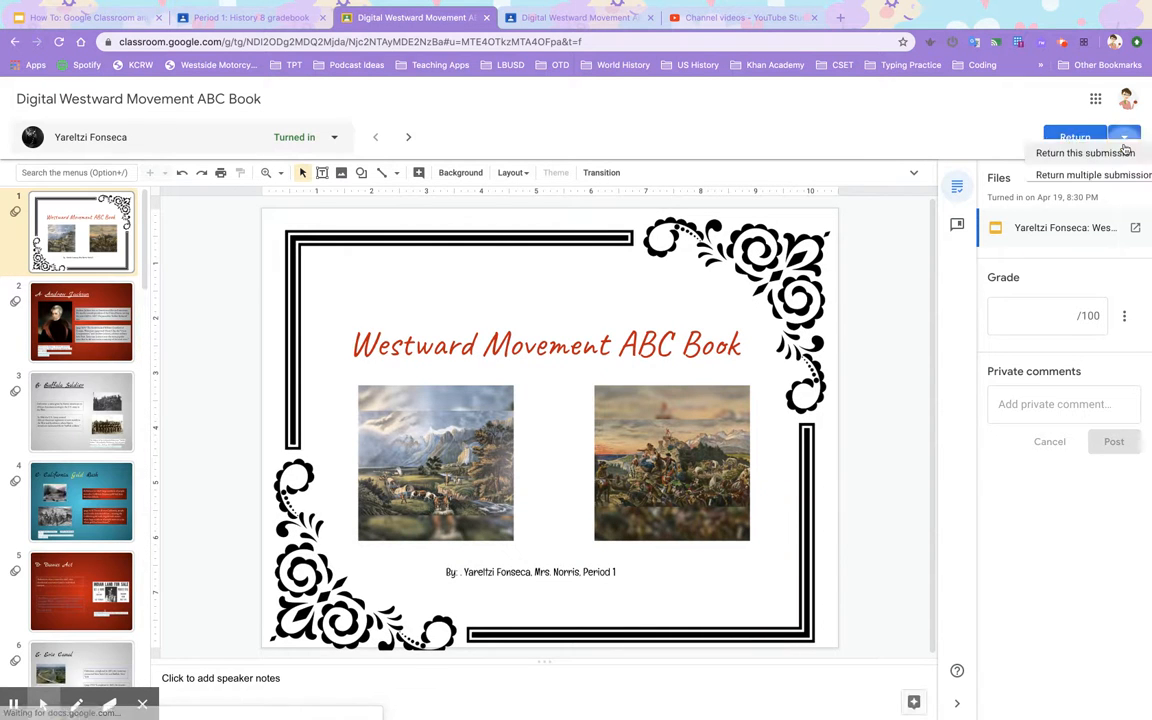
click(1097, 188)
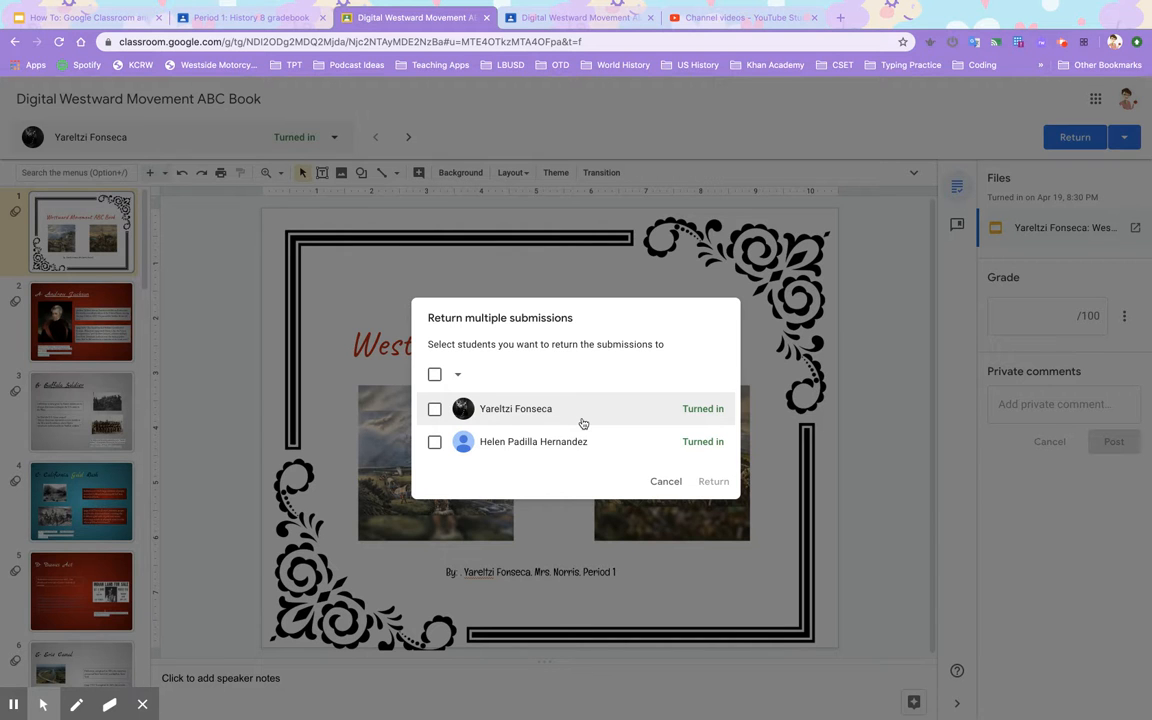
click(657, 482)
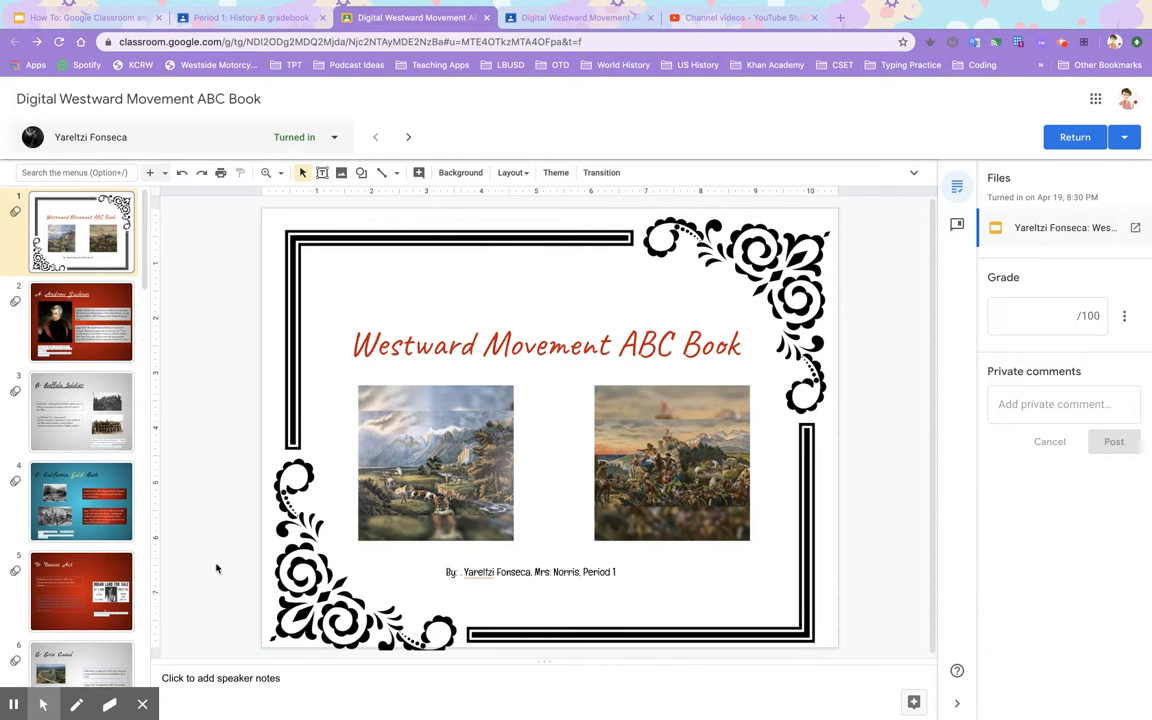
Step: Close the screen-recording toolbar, display the student's presentation in grid view and look over its slides
click(141, 706)
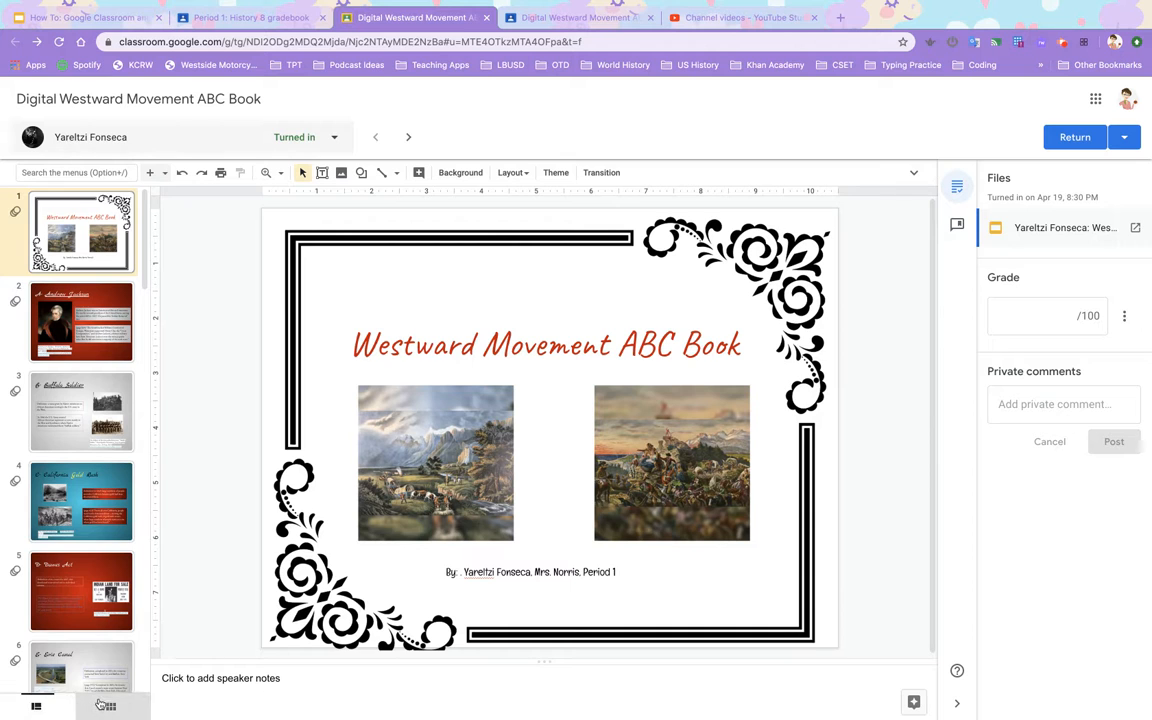
click(106, 706)
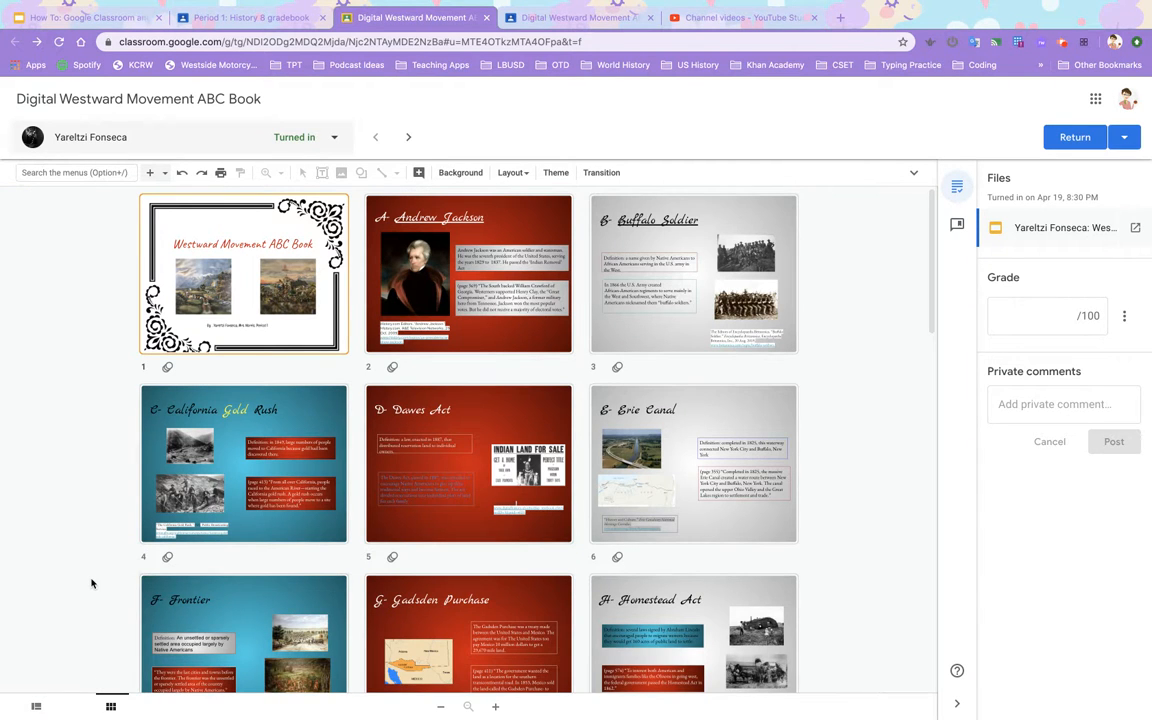
scroll(93, 595, down, 5)
scroll(91, 583, up, 5)
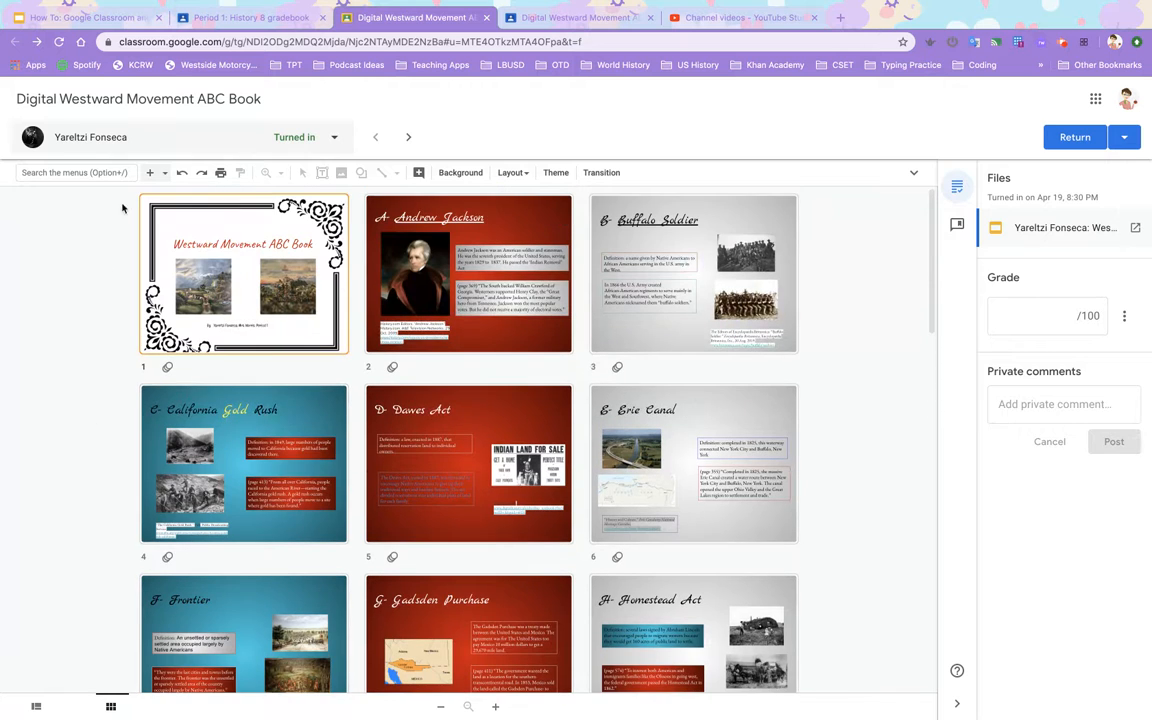